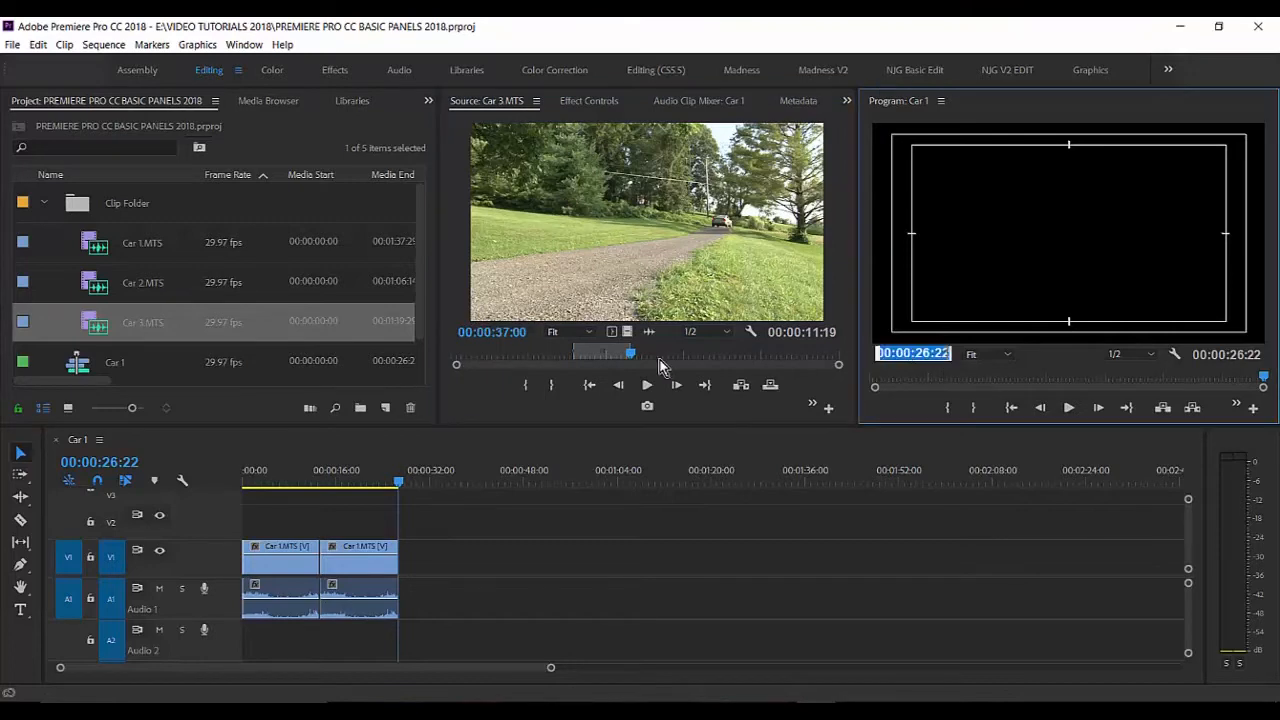
click(501, 334)
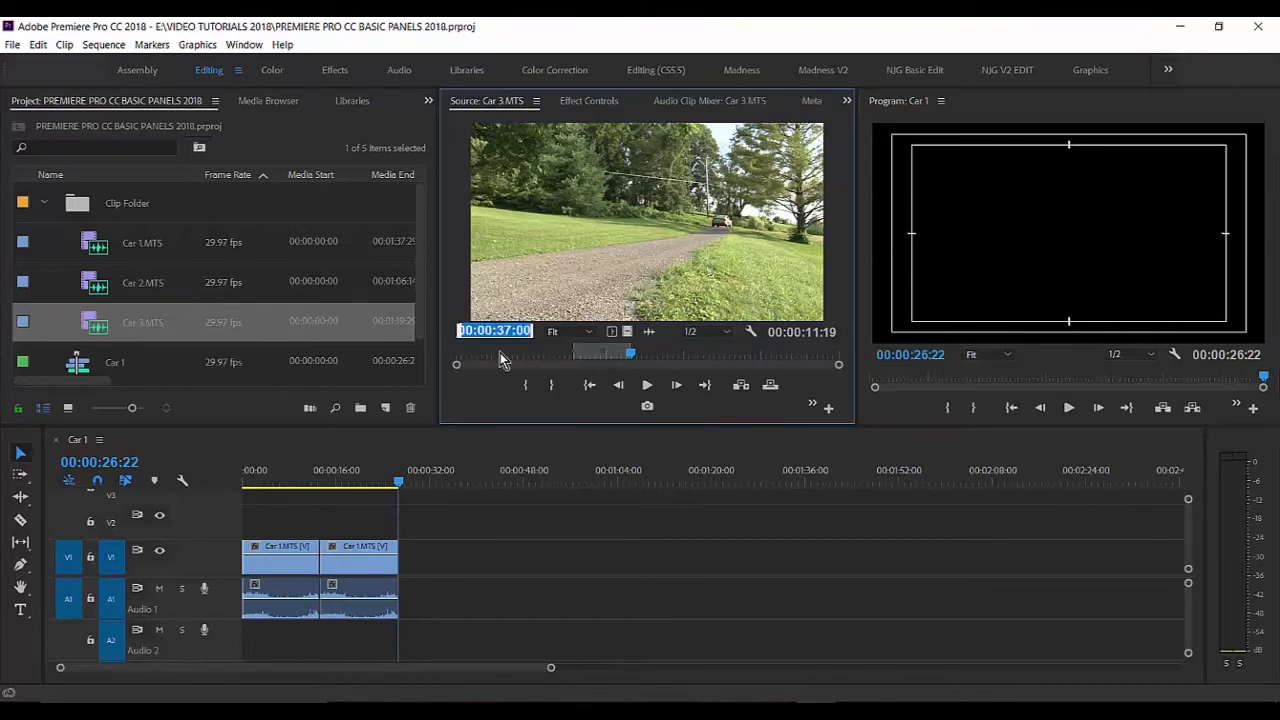
click(500, 352)
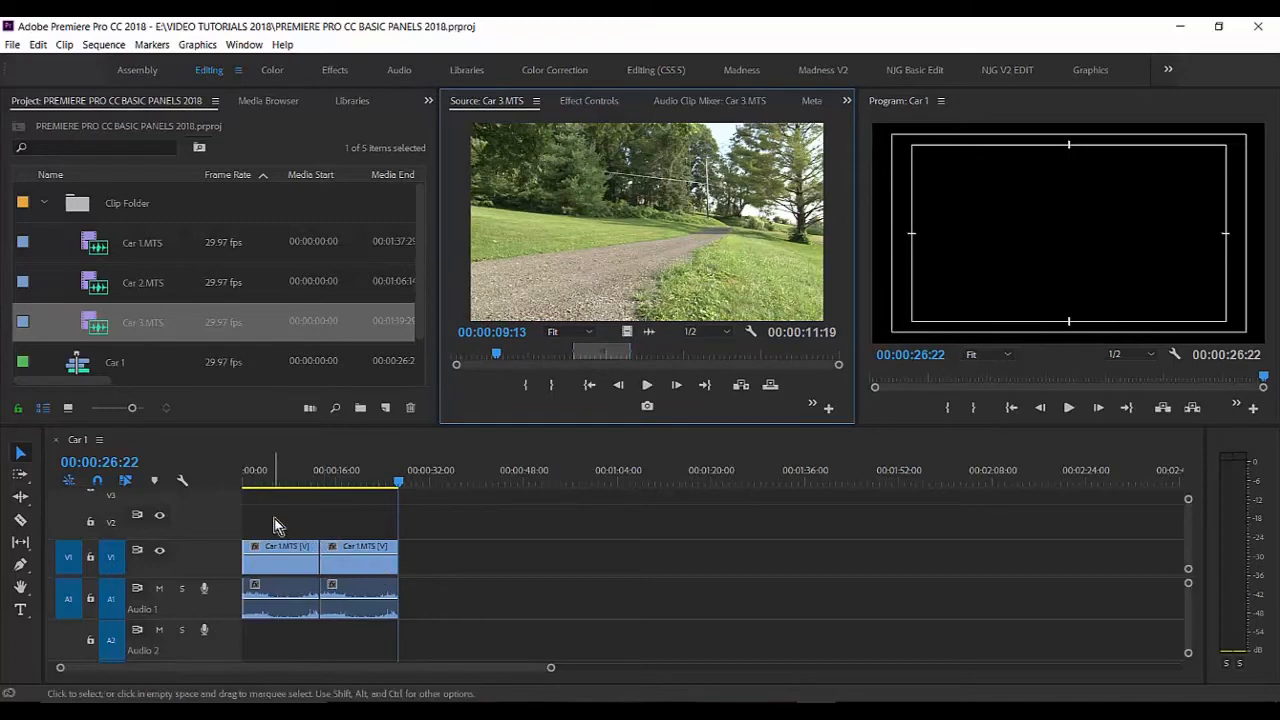
drag(274, 518, 380, 595)
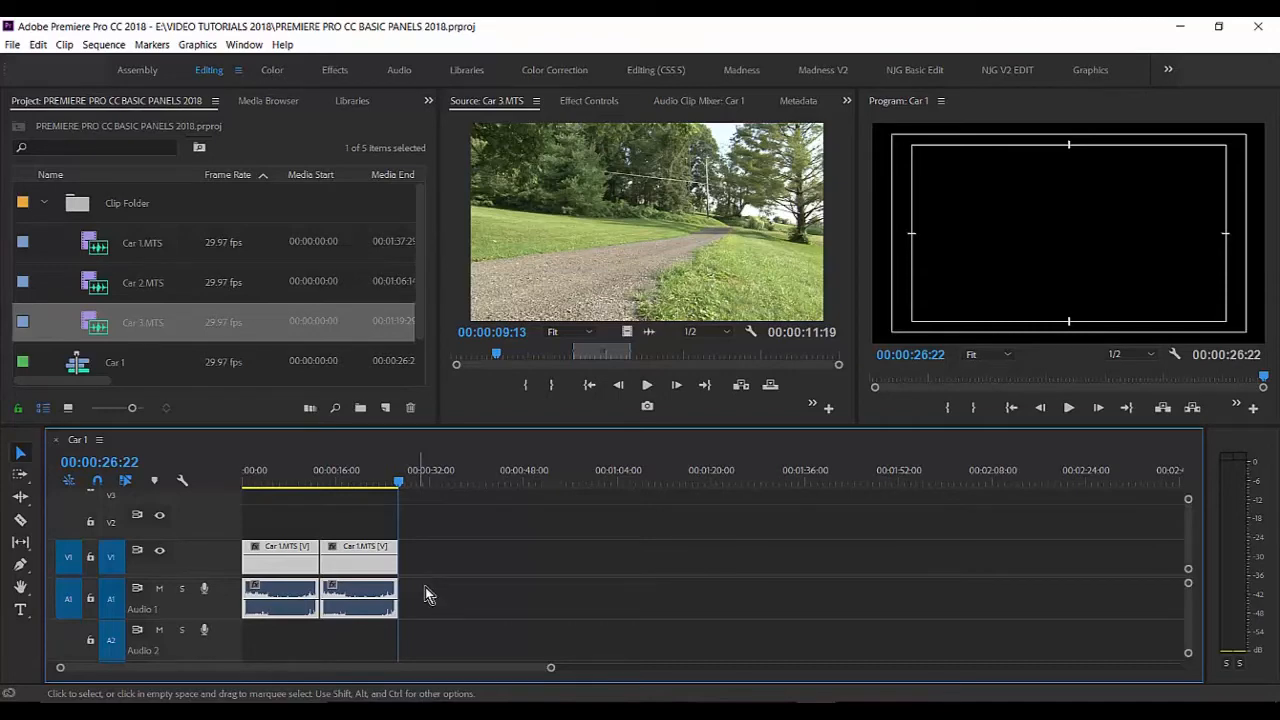
click(496, 566)
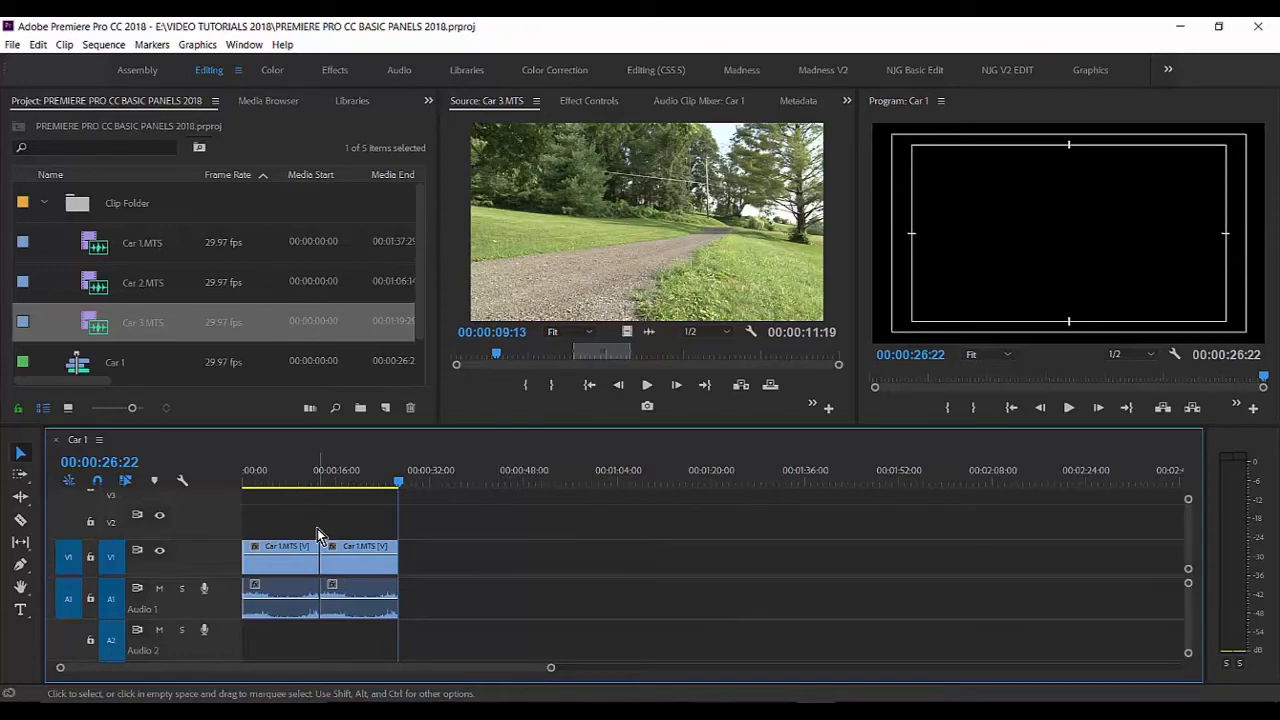
Step: Delete all clips from the Car 1 sequence and save the project with the timeline playhead at the start
key(ctrl+a)
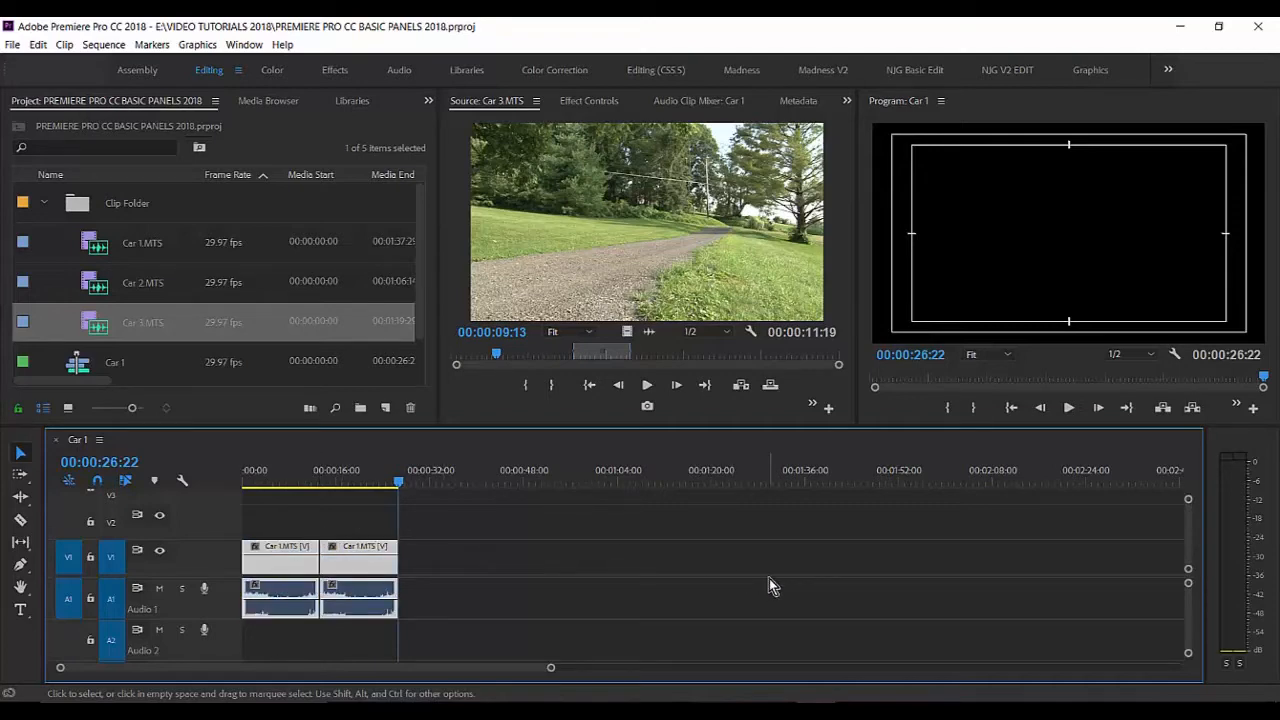
key(Delete)
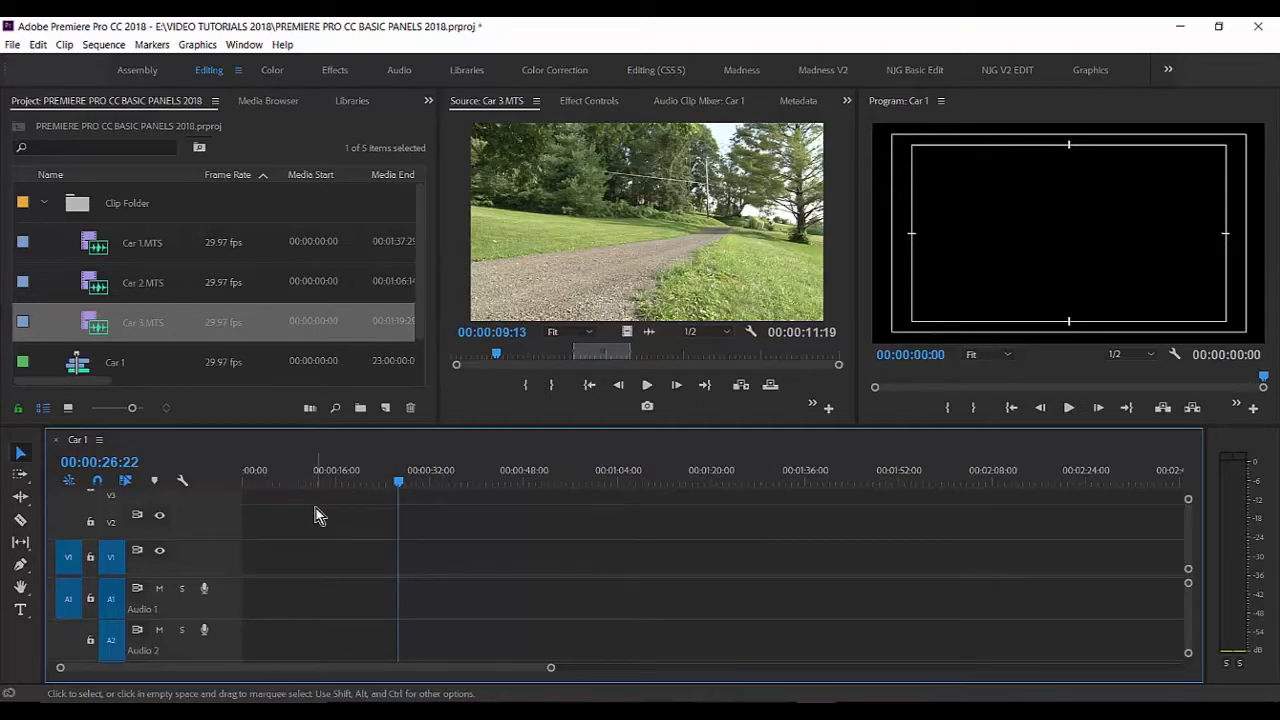
key(Home)
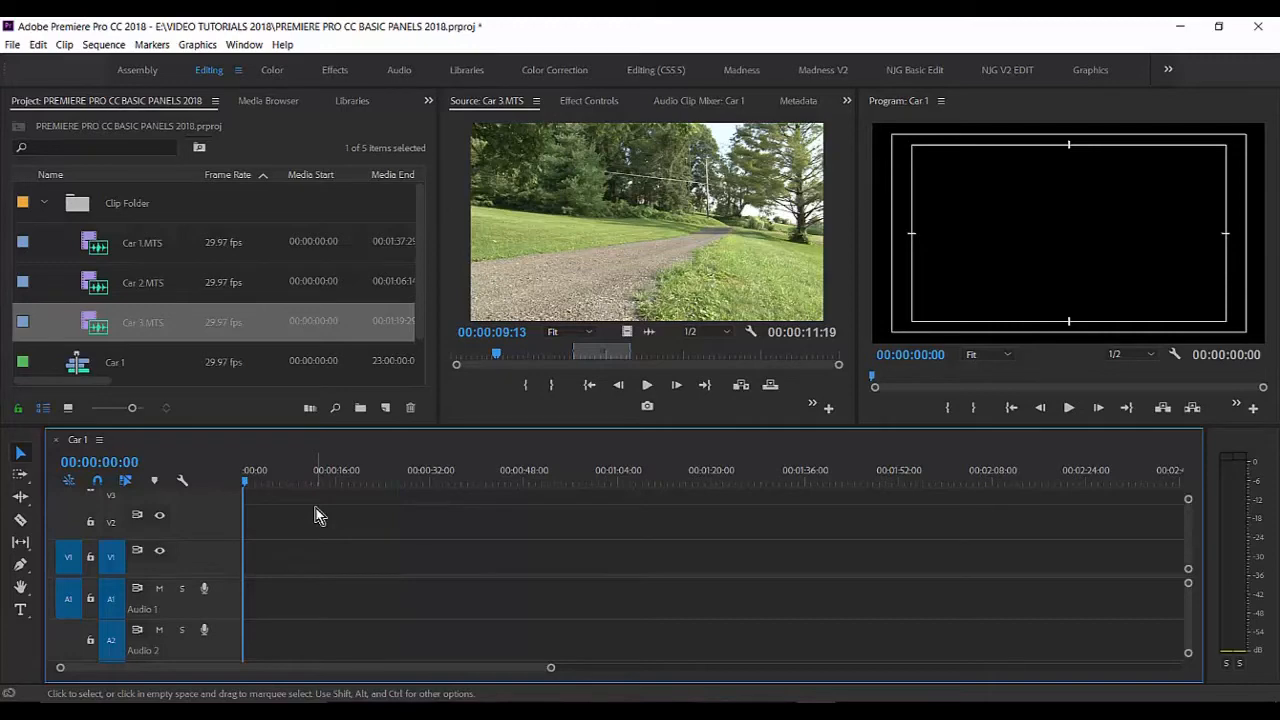
key(ctrl+s)
Step: Load Car 1.MTS into the Source monitor, clear its In and Out points, and return its playhead to the start
double_click(99, 248)
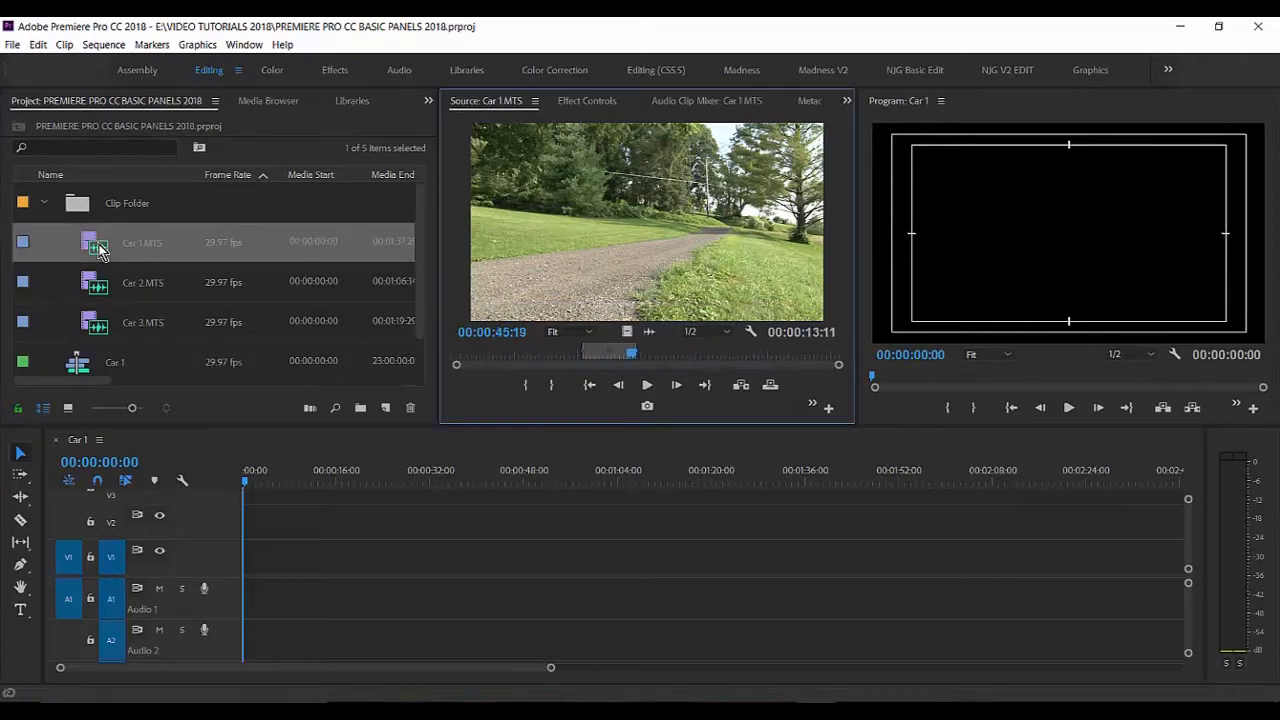
mouse_move(614, 356)
mouse_down()
mouse_move(581, 363)
mouse_move(633, 364)
mouse_move(550, 365)
mouse_move(594, 360)
mouse_up()
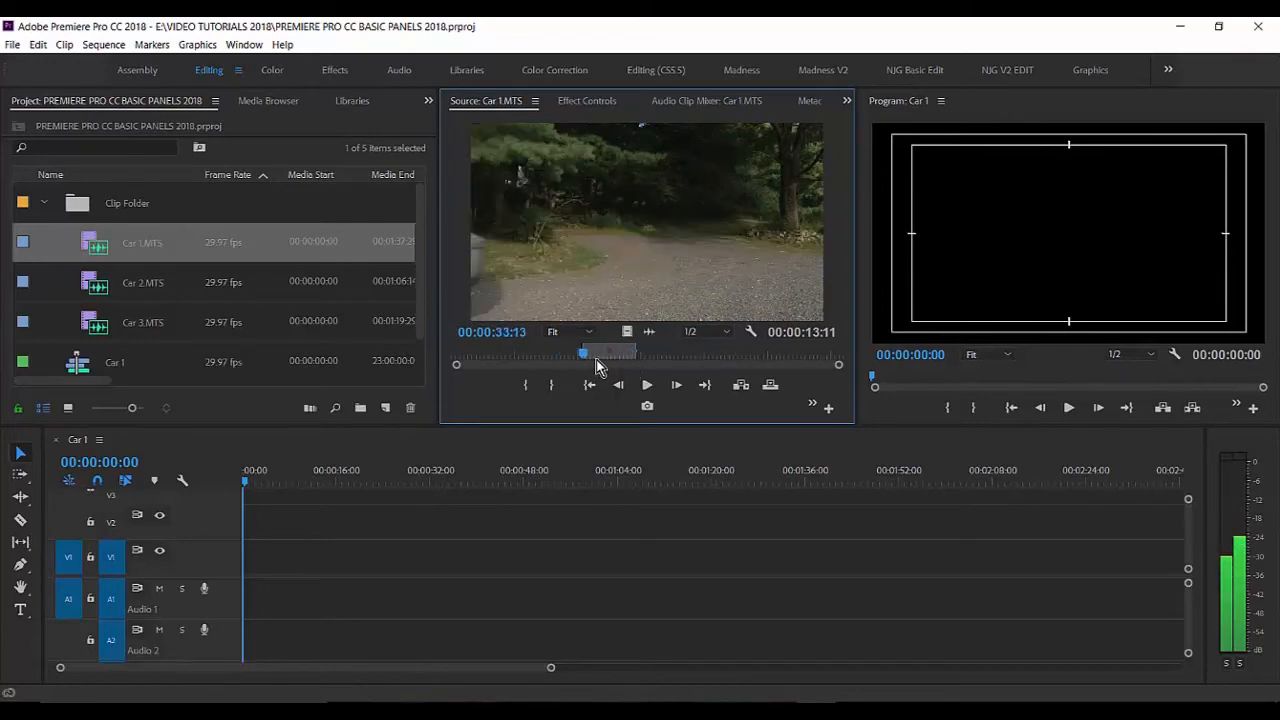
right_click(651, 216)
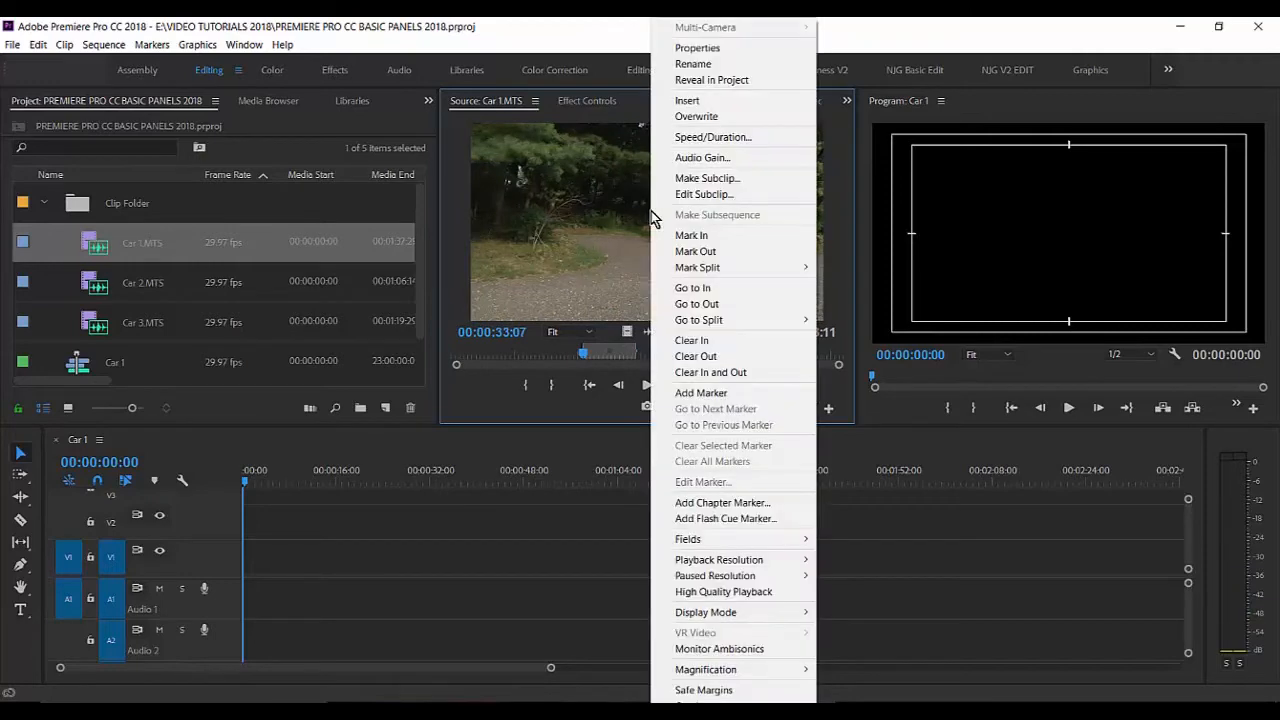
click(756, 378)
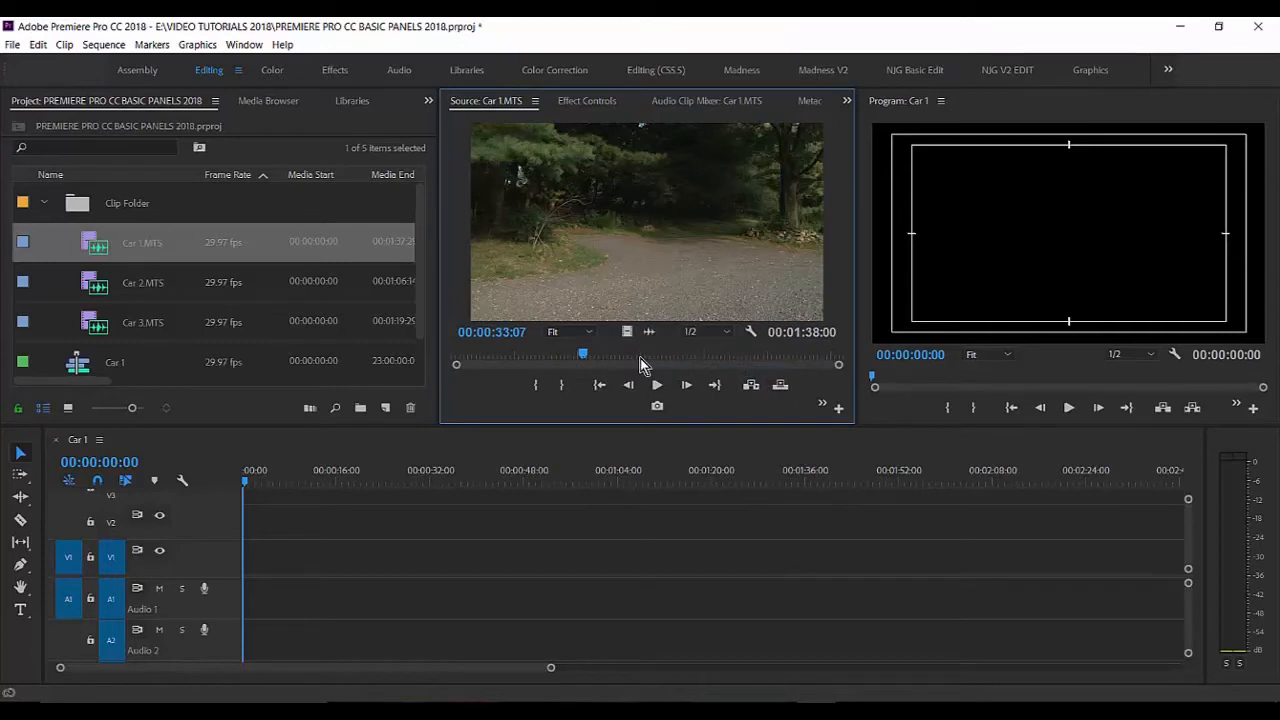
drag(583, 357, 448, 359)
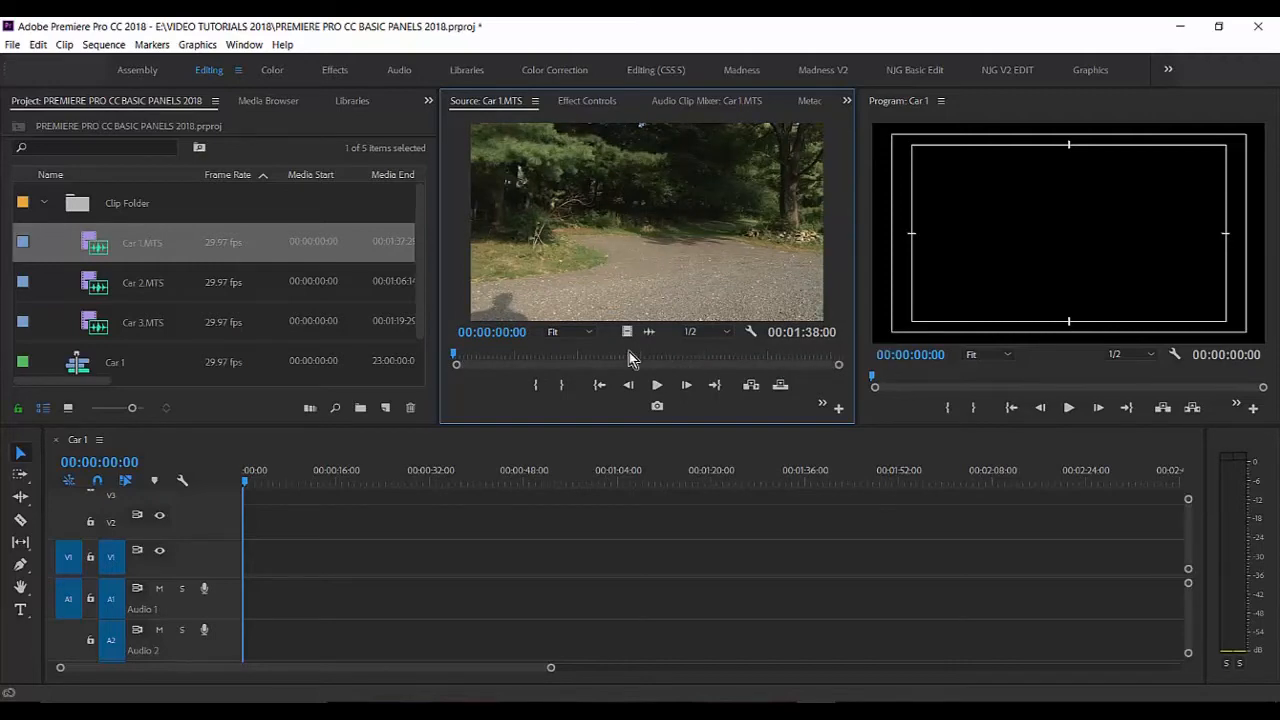
click(508, 335)
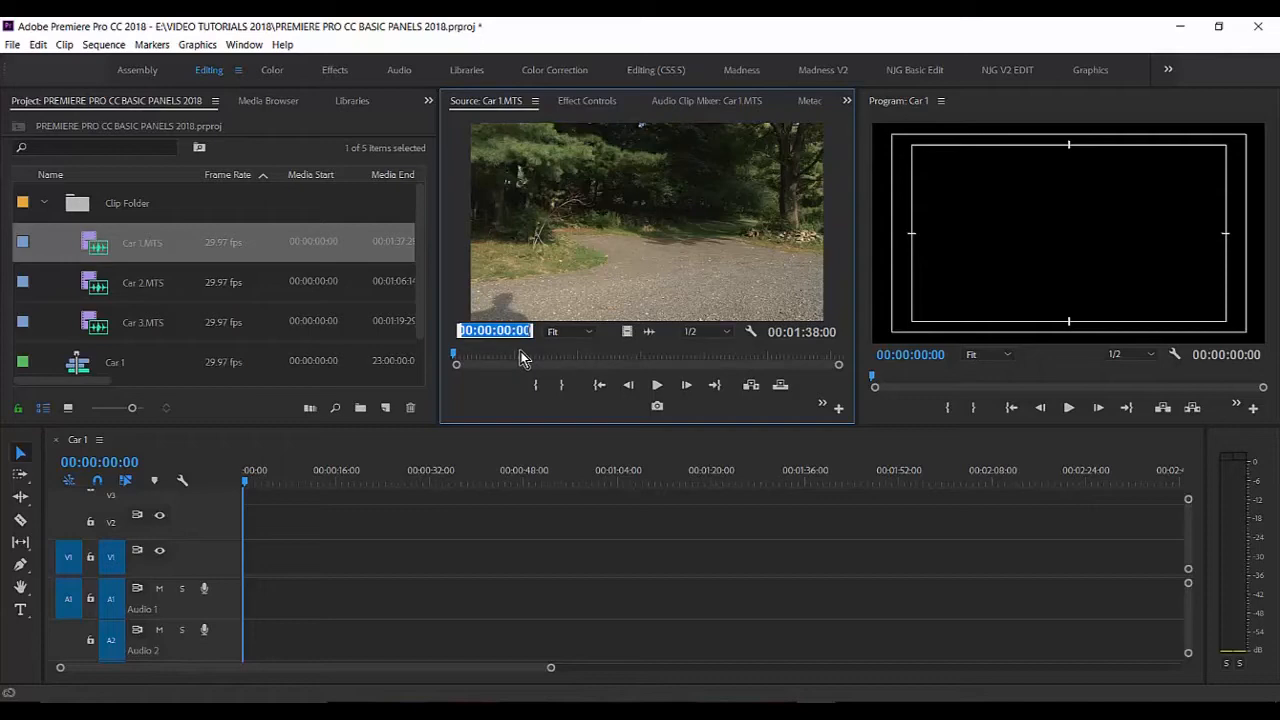
text(3310)
mouse_move(460, 331)
mouse_down()
mouse_move(490, 331)
mouse_move(477, 331)
mouse_up()
click(514, 354)
click(494, 331)
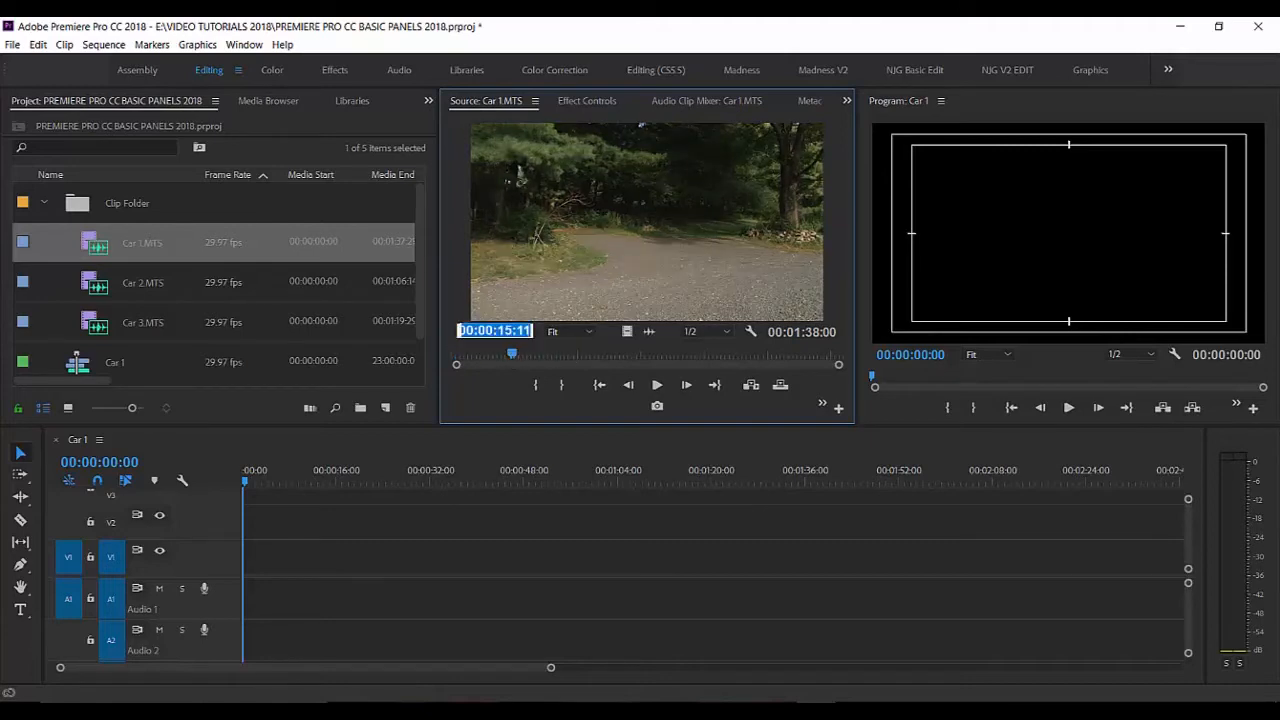
text(3310)
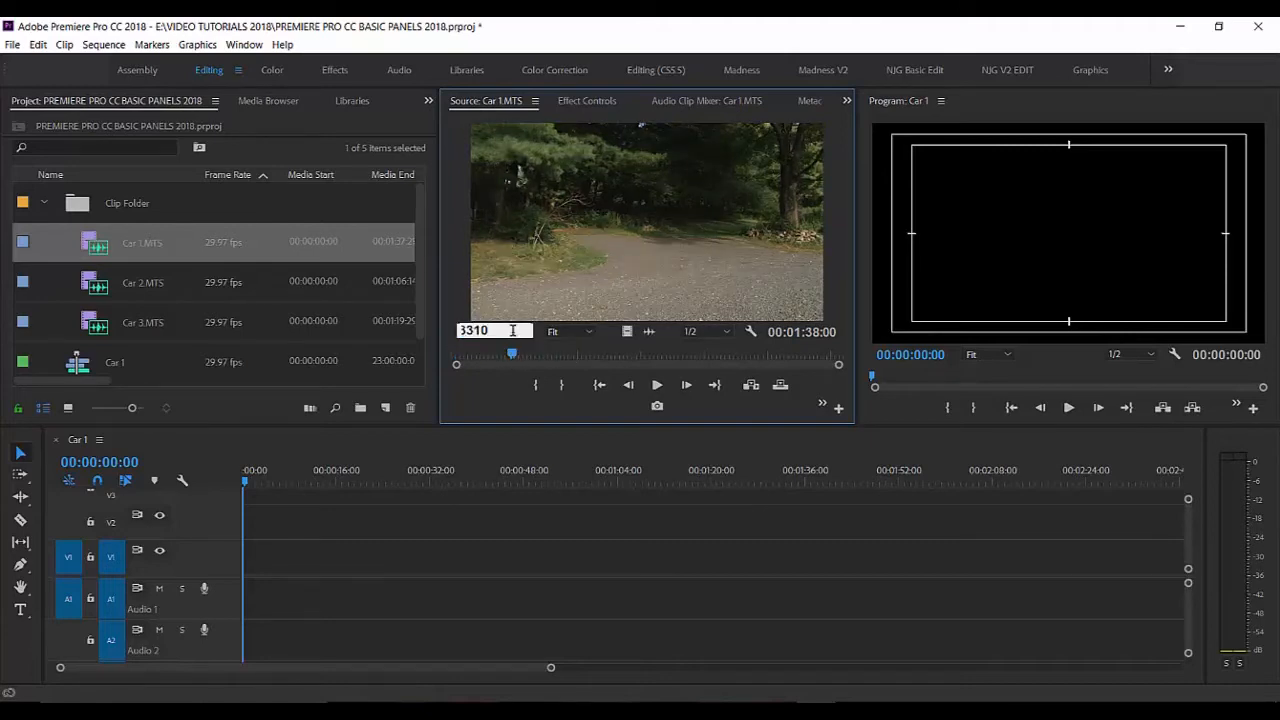
key(shift+Left)
key(shift+Left)
click(559, 354)
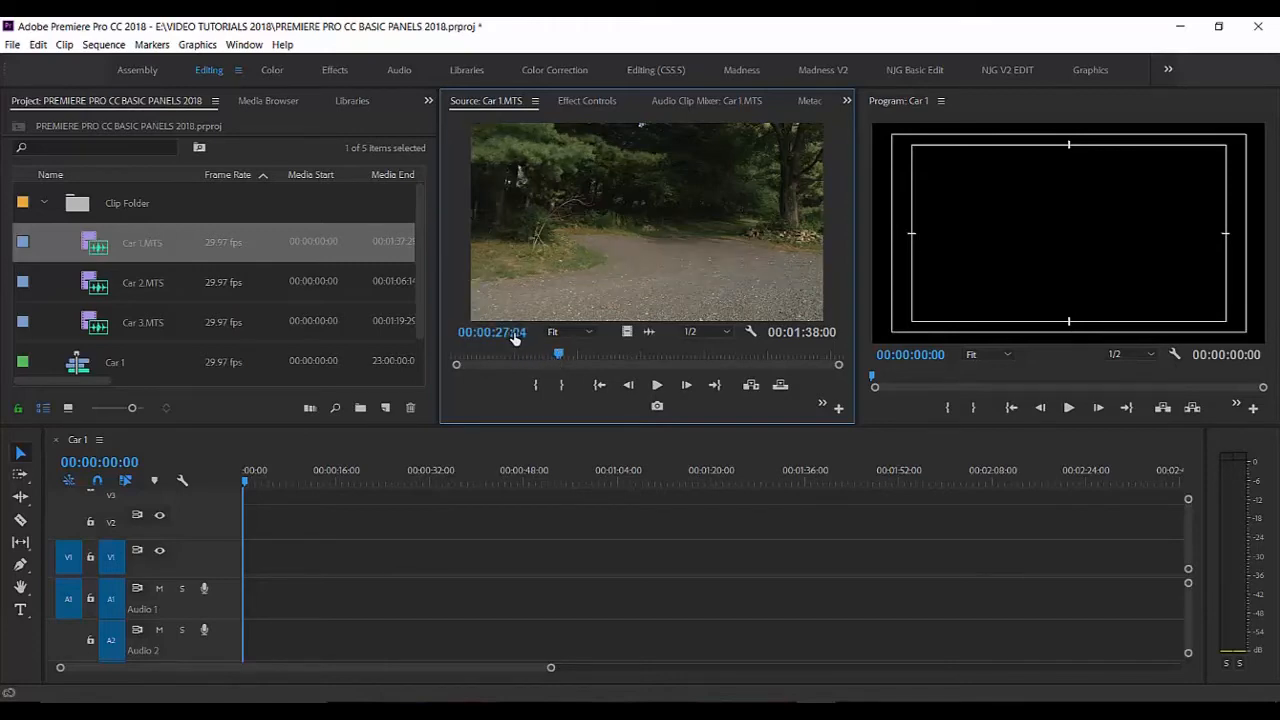
Step: Mark an In point on Car 1.MTS at 00:00:33:10 using an exact timecode
click(514, 333)
text(3310)
key(Return)
key(i)
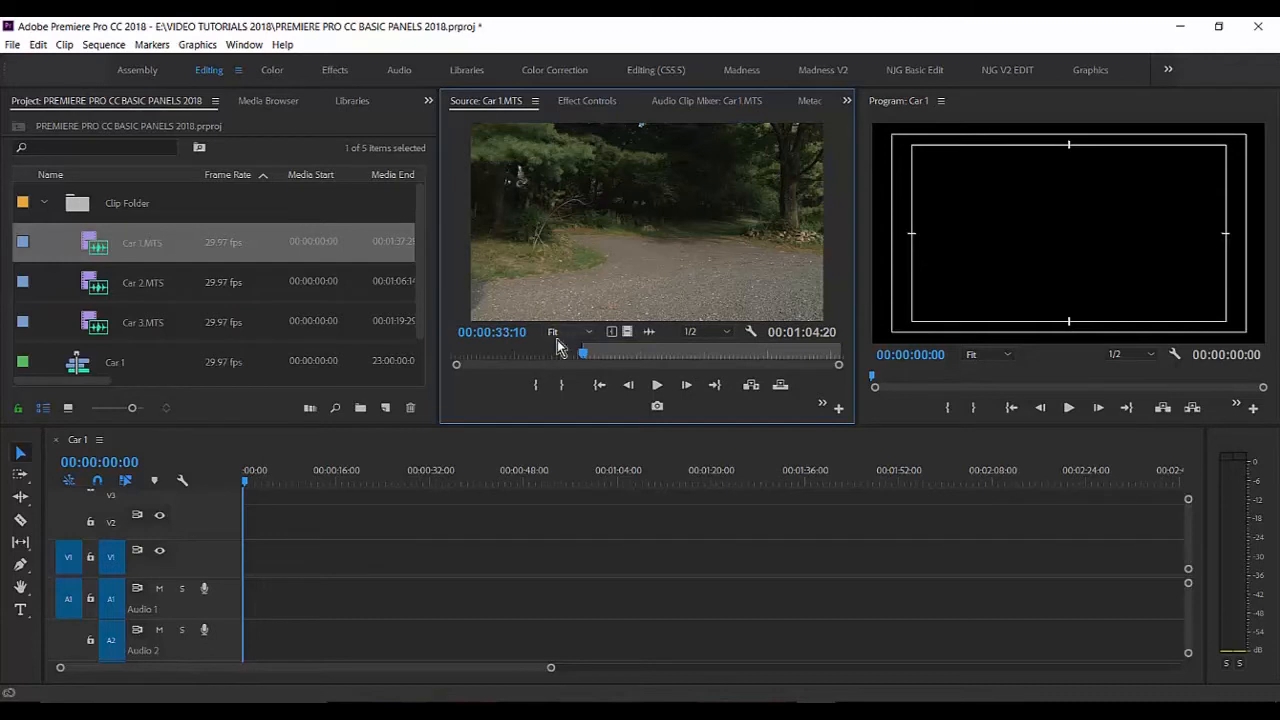
Step: Mark the Out point of Car 1.MTS at timecode 00:00:46:20 and insert the marked section at the start of the timeline
drag(587, 357, 462, 362)
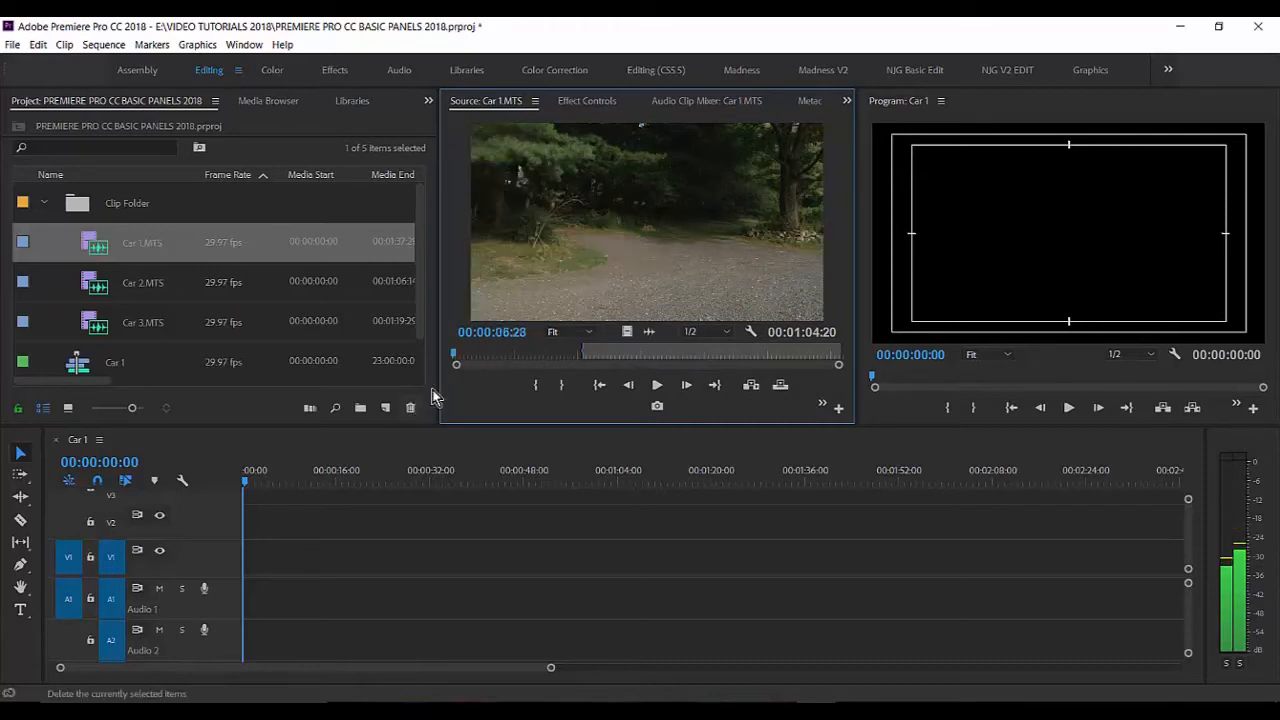
click(505, 332)
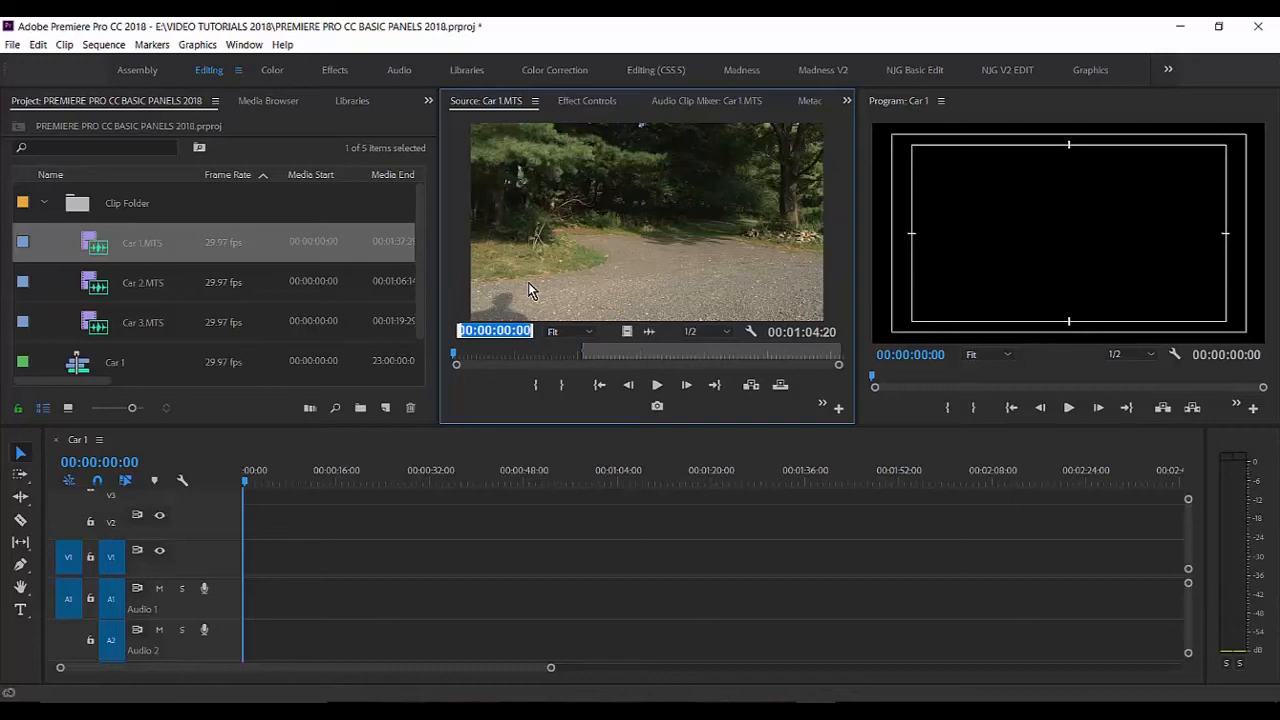
text(1620)
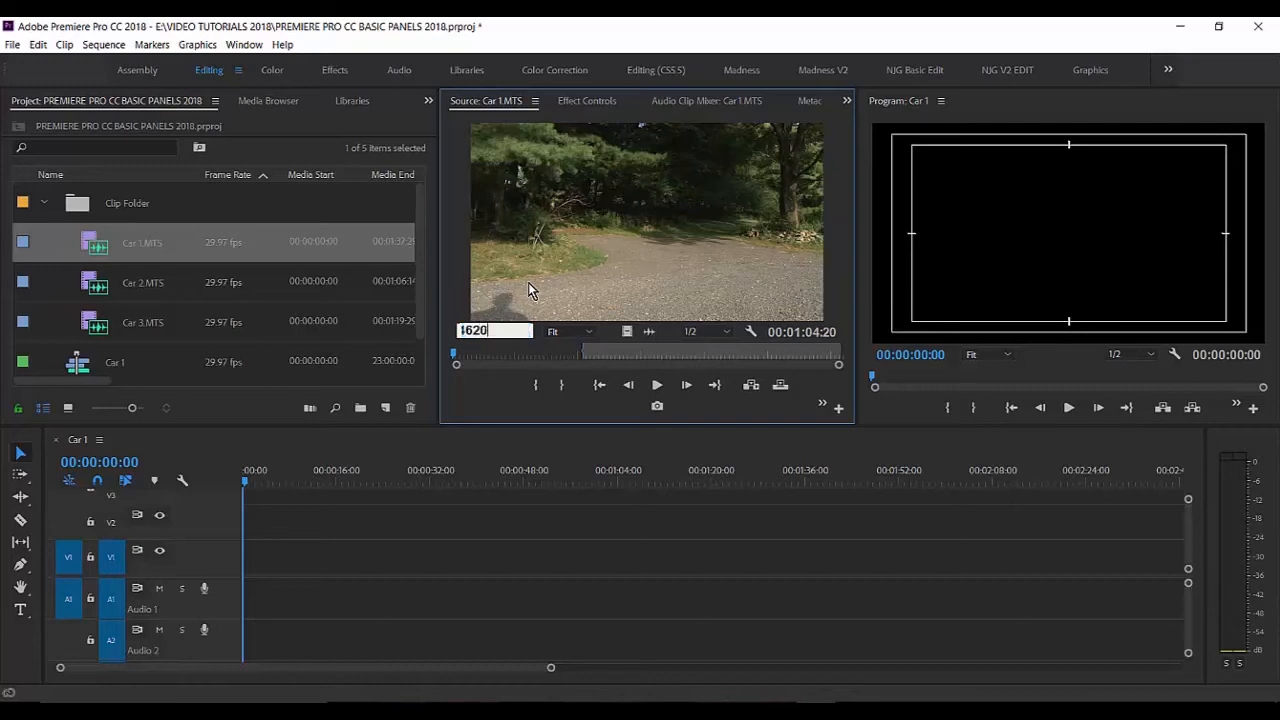
key(Return)
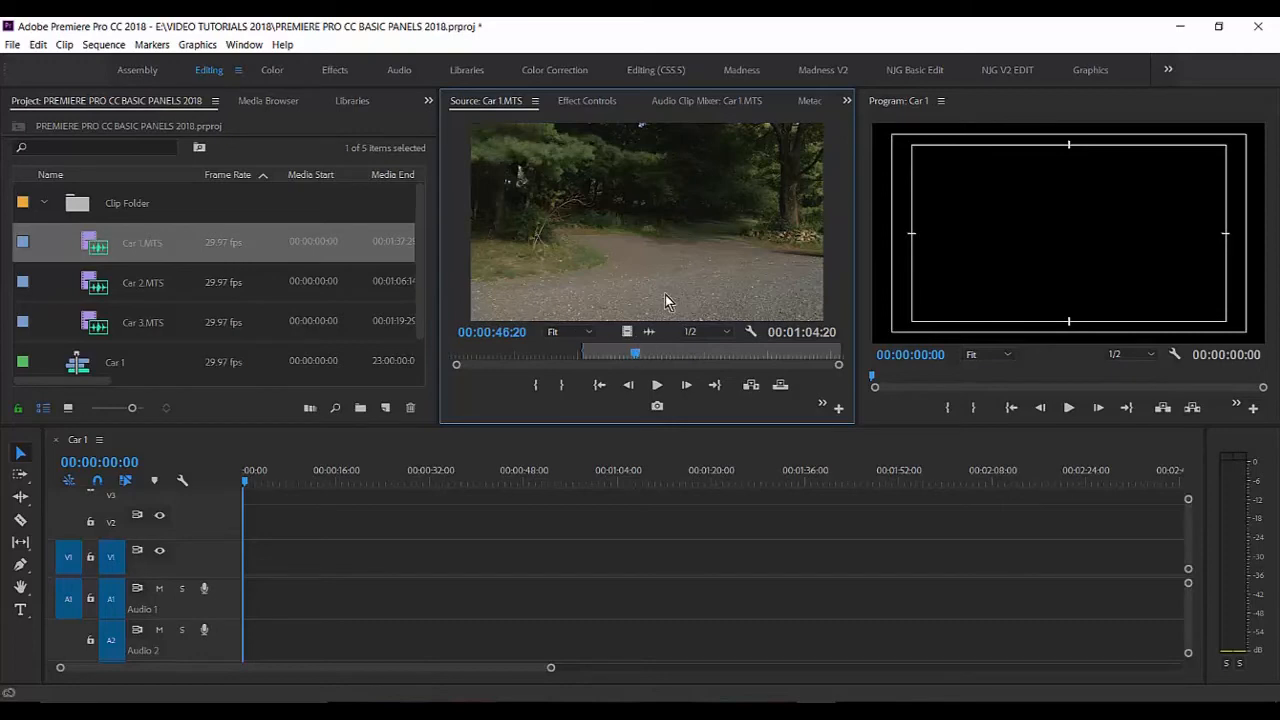
key(o)
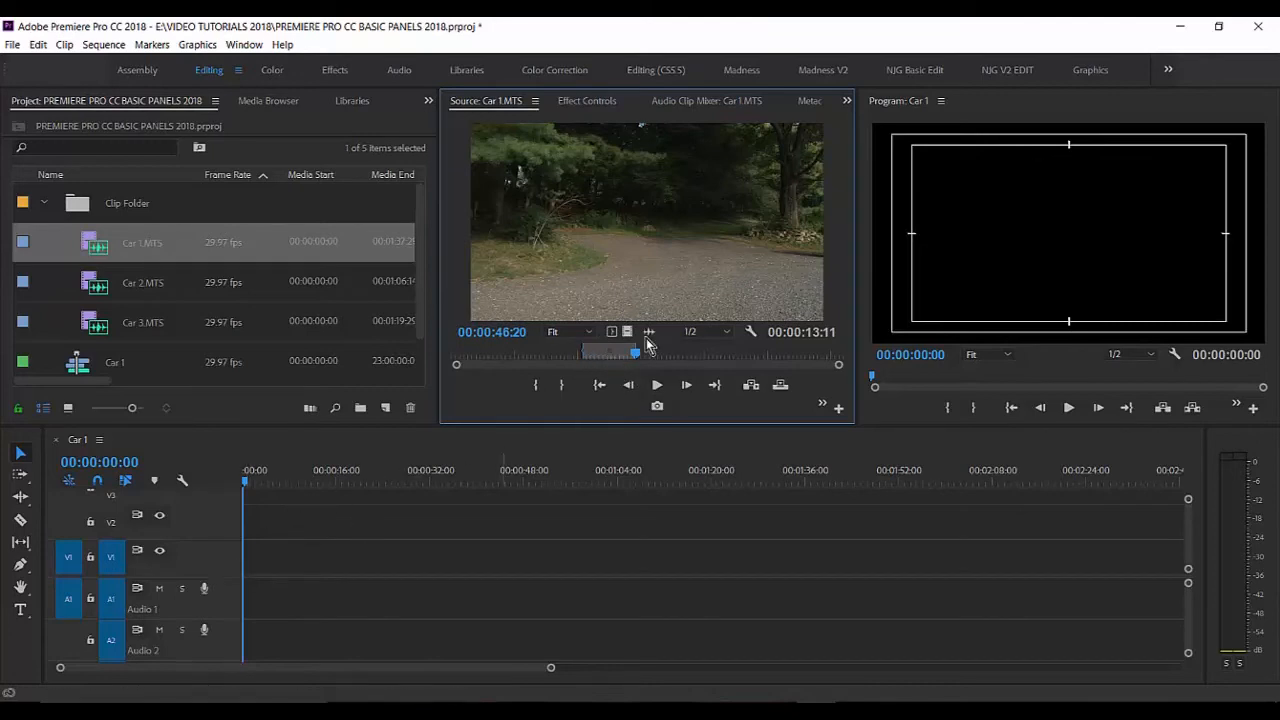
click(754, 385)
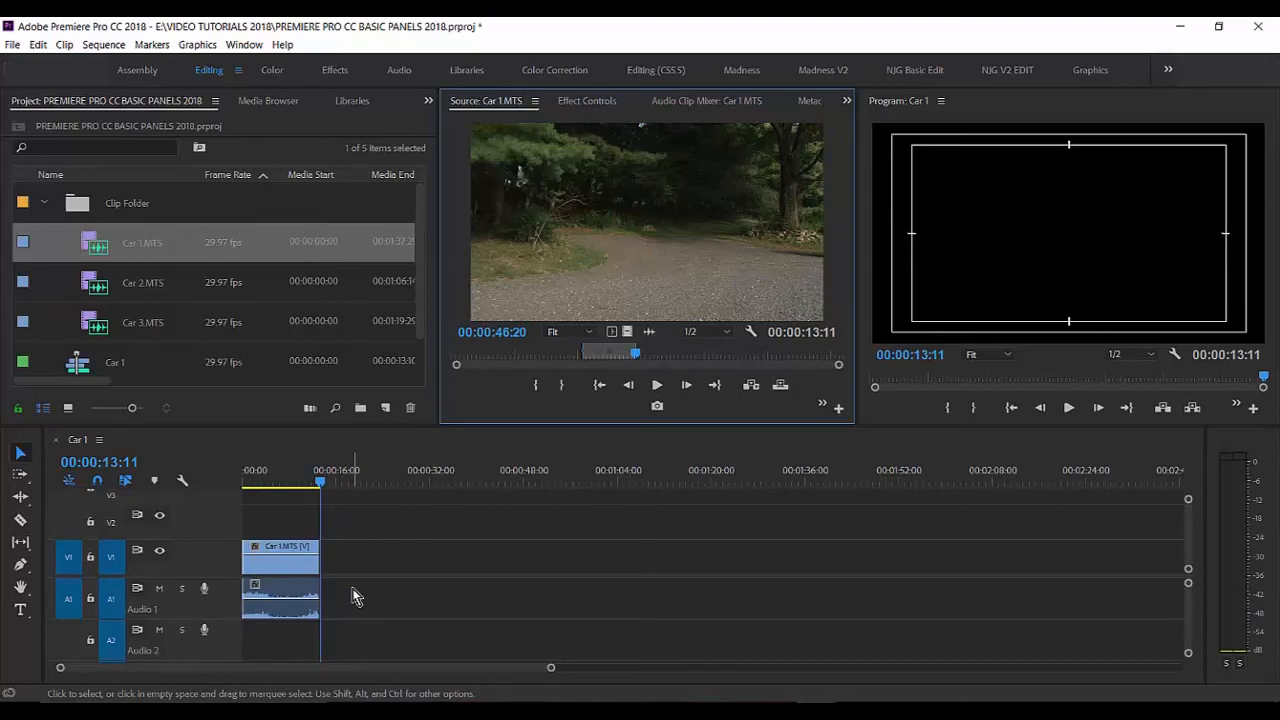
Step: Load Car 3.MTS into the Source monitor and check the frames at its existing In and Out points
click(96, 328)
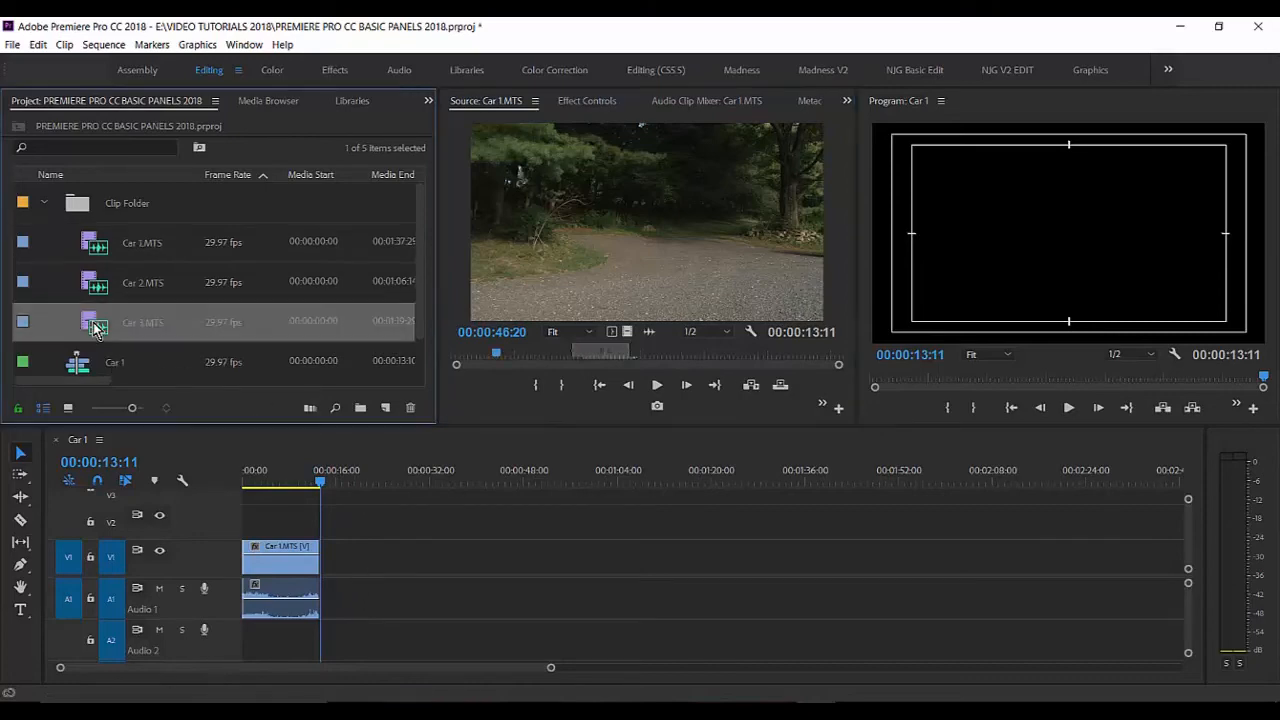
double_click(96, 328)
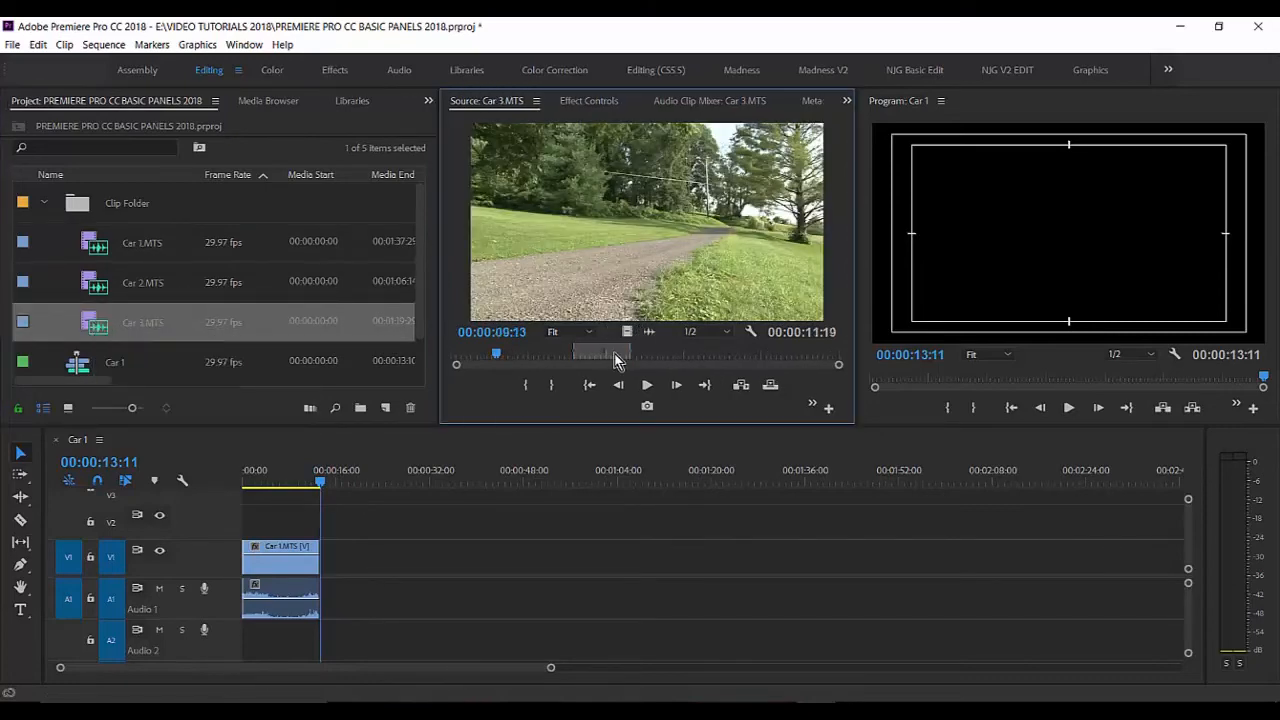
mouse_move(614, 355)
mouse_down()
mouse_move(577, 360)
mouse_move(608, 360)
mouse_up()
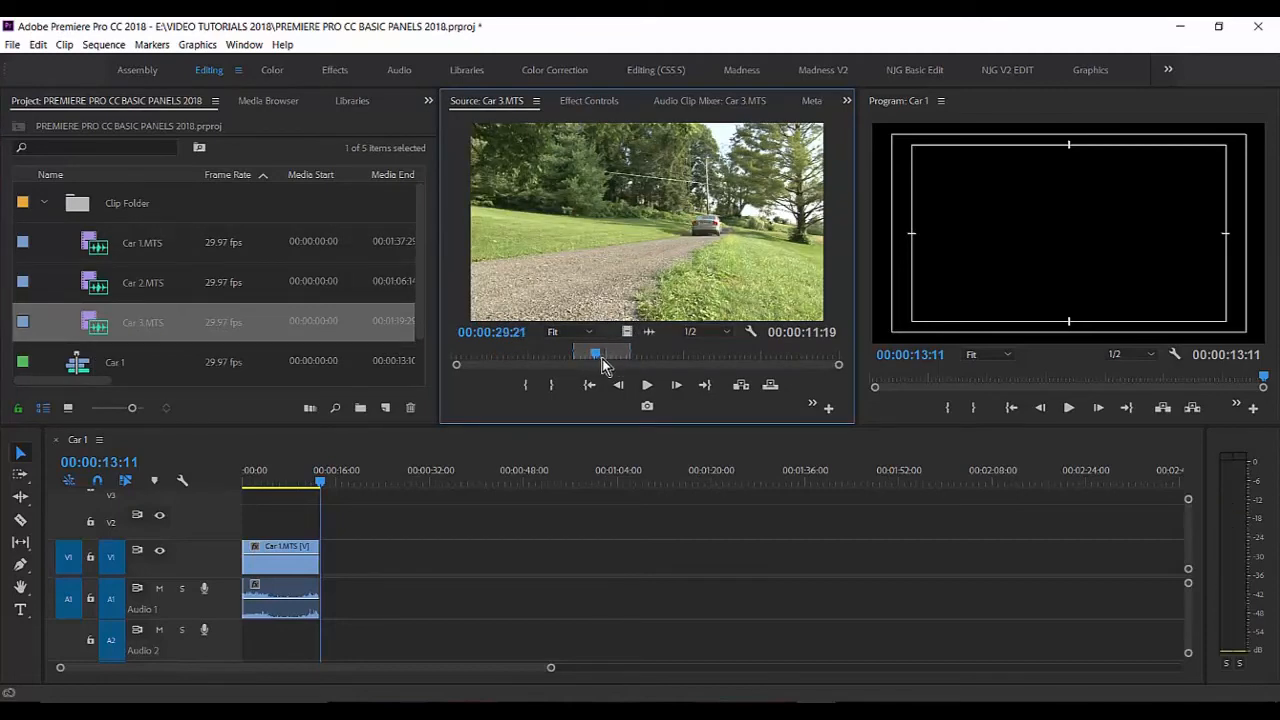
mouse_move(602, 358)
mouse_down()
mouse_move(570, 360)
mouse_move(587, 362)
mouse_up()
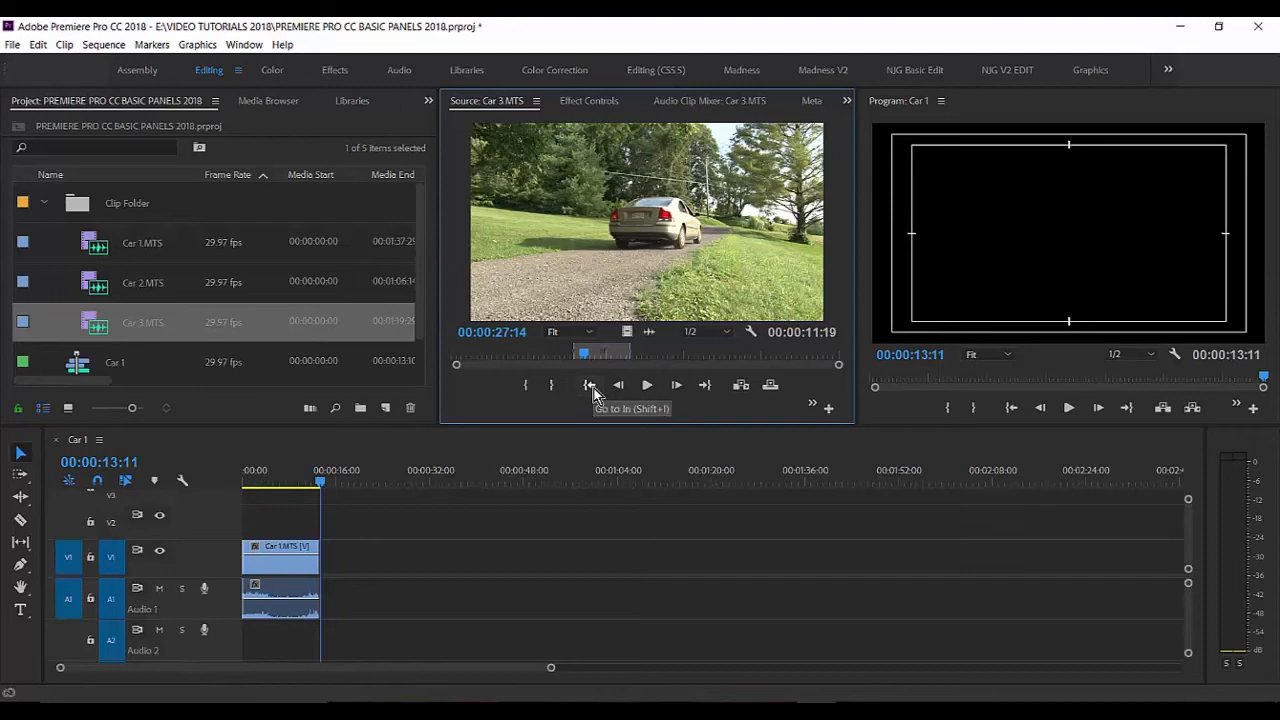
click(590, 385)
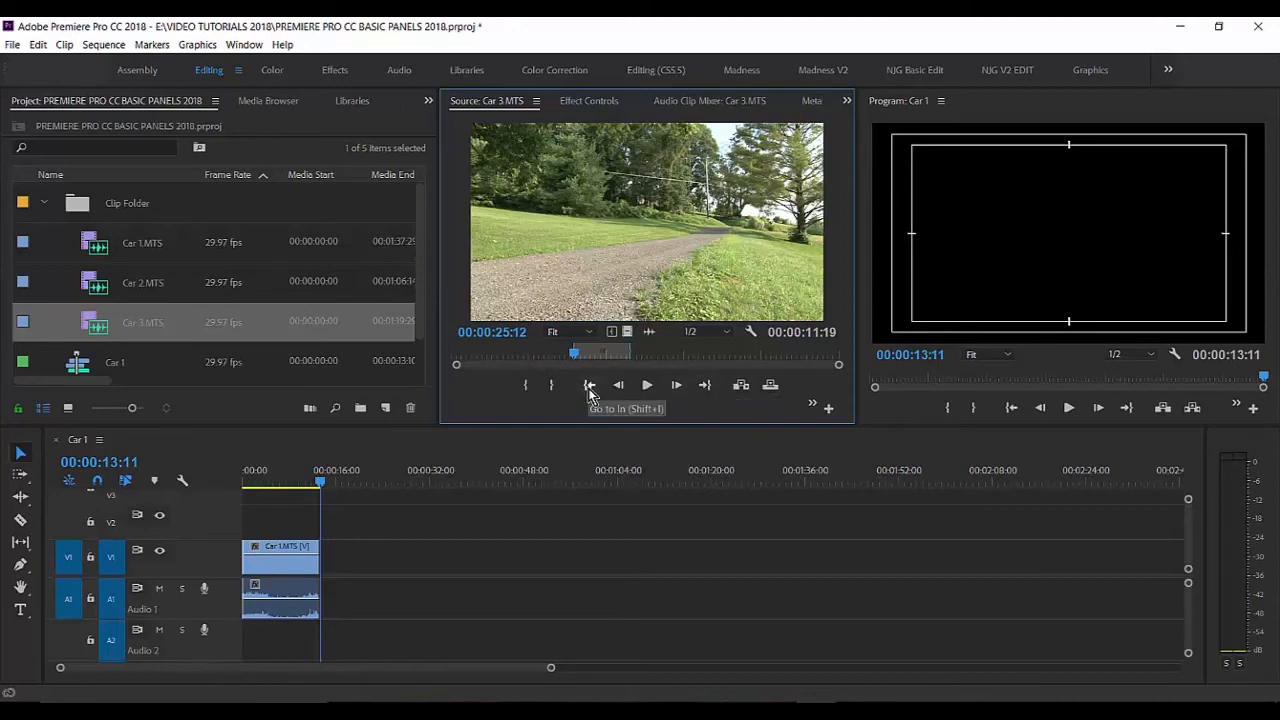
click(706, 388)
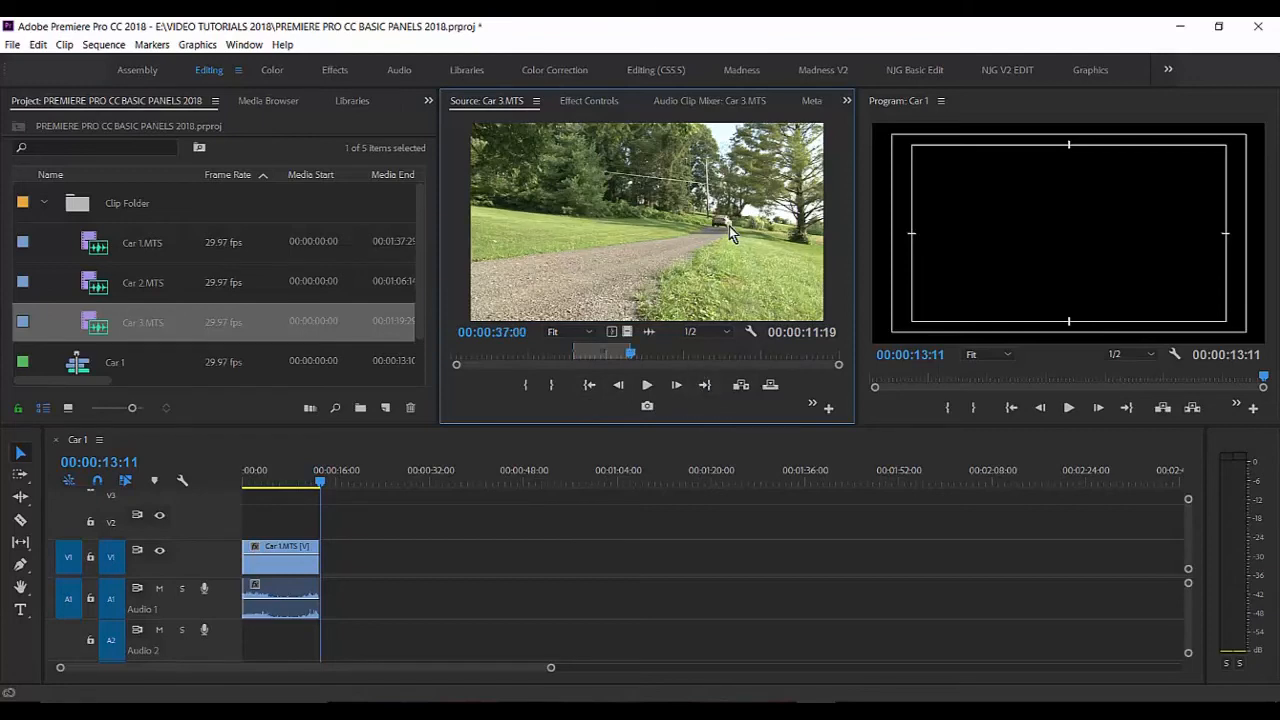
Step: Clear the In and Out points of Car 3.MTS and return its playhead to the start
right_click(674, 220)
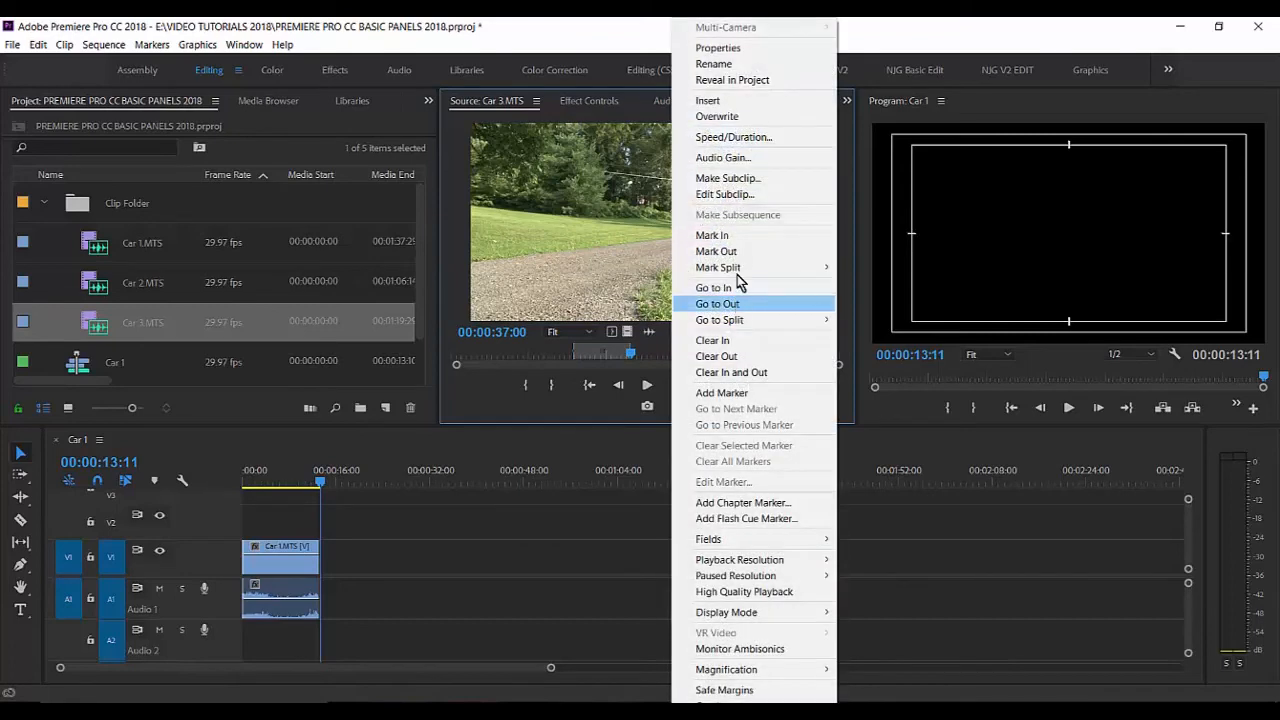
click(750, 372)
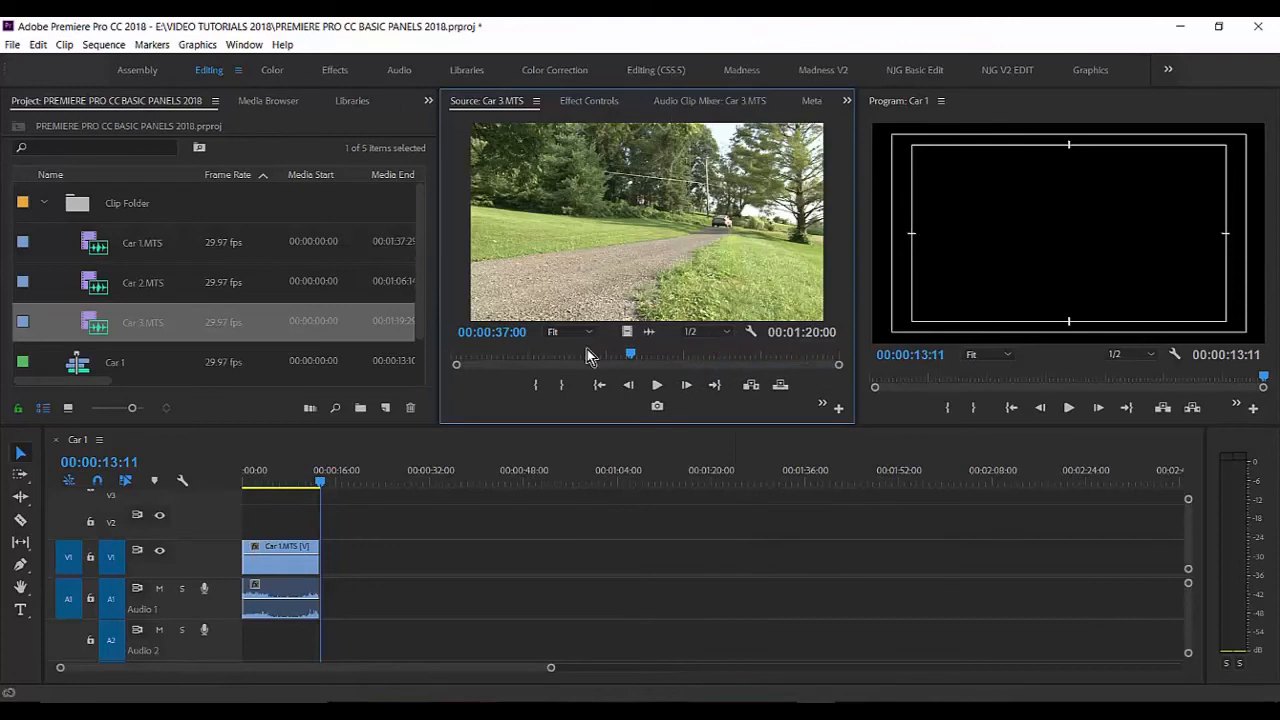
drag(639, 358, 434, 388)
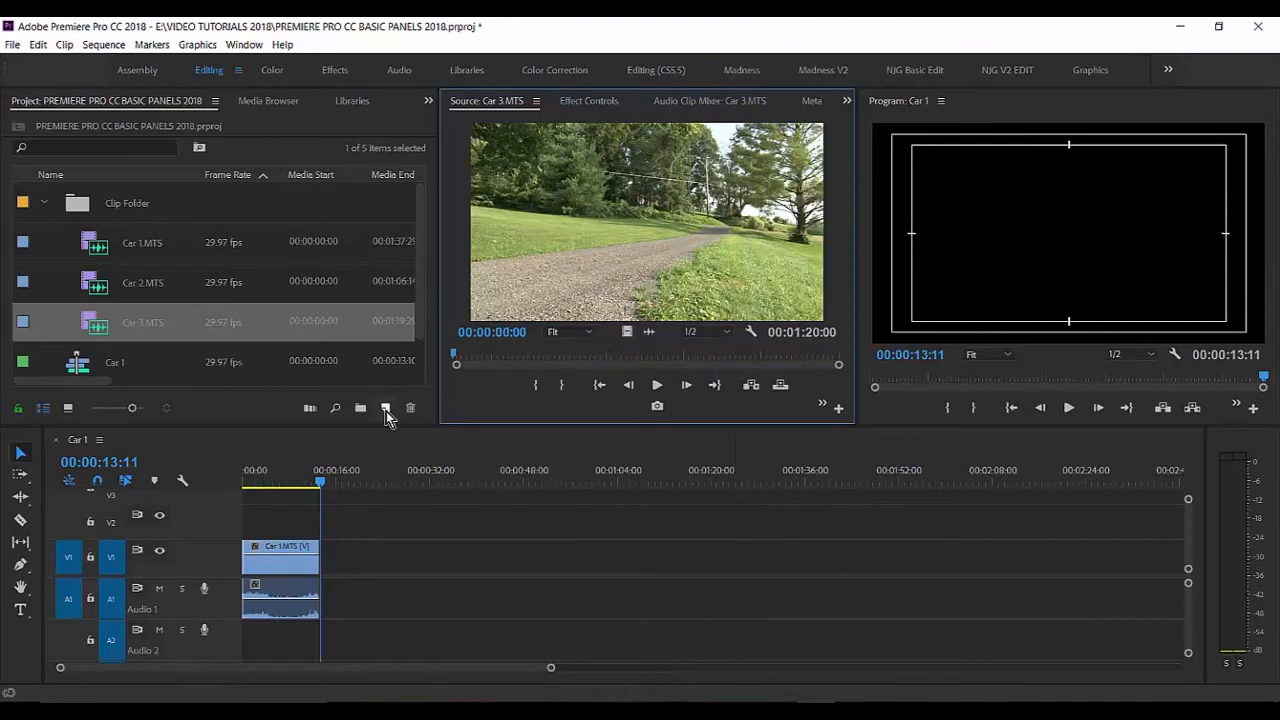
Step: Mark an In point on Car 3.MTS at timecode 00:00:25:12 in the Source monitor
click(505, 332)
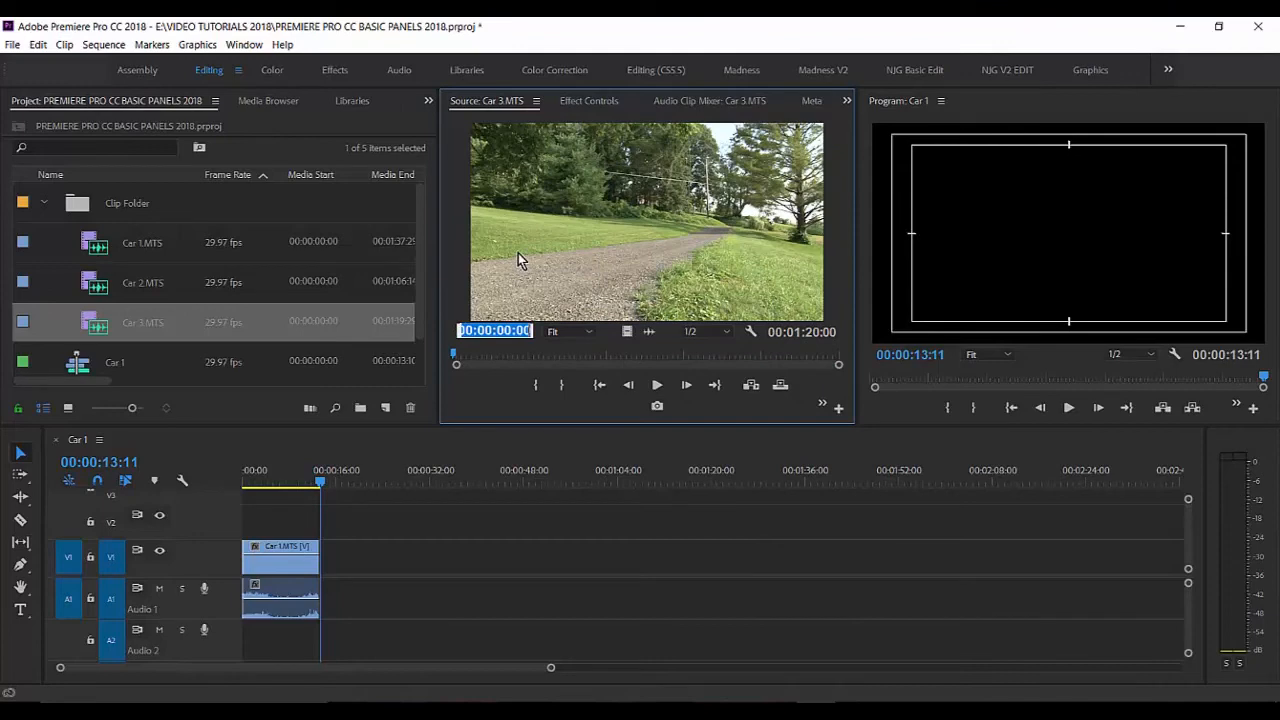
text(25:)
text(12)
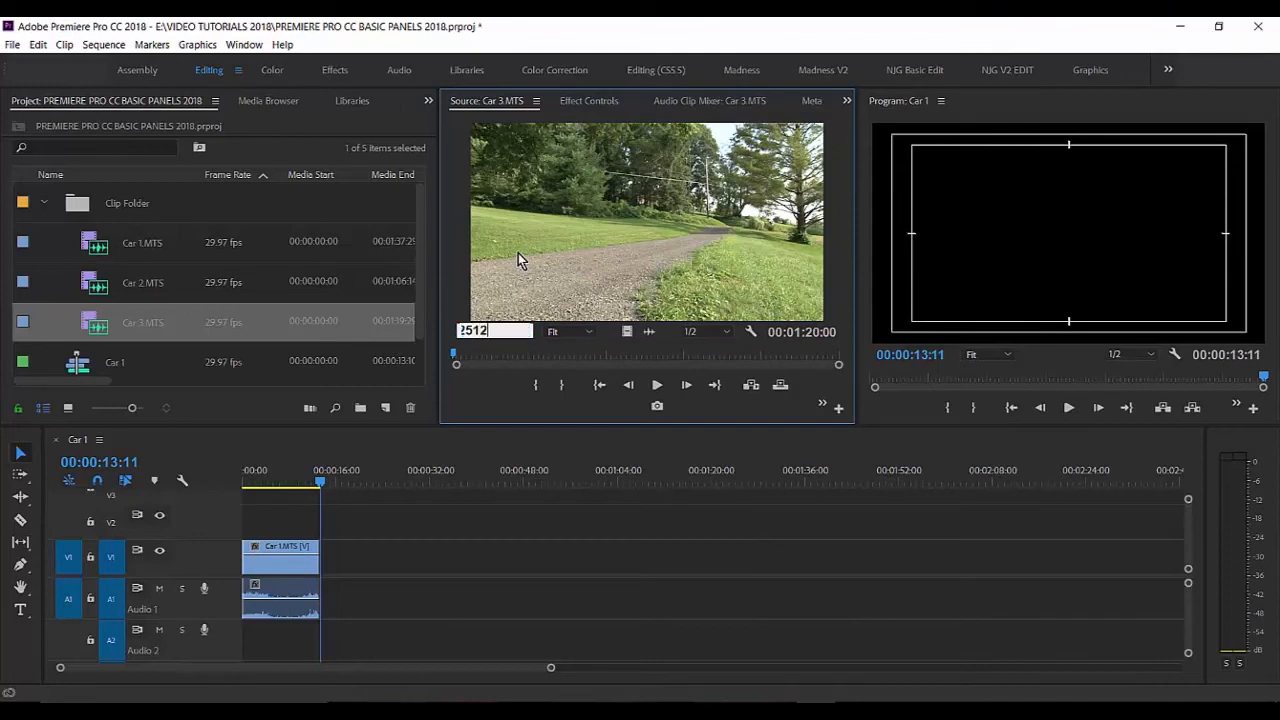
key(Return)
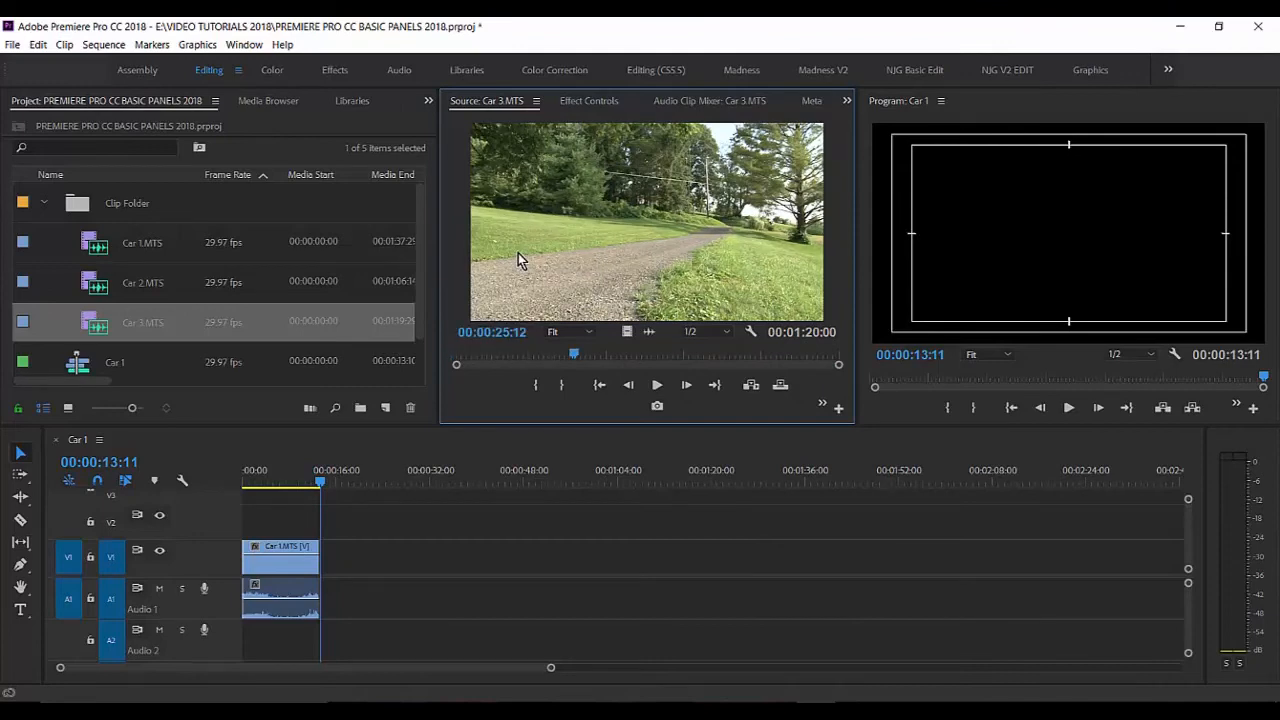
key(i)
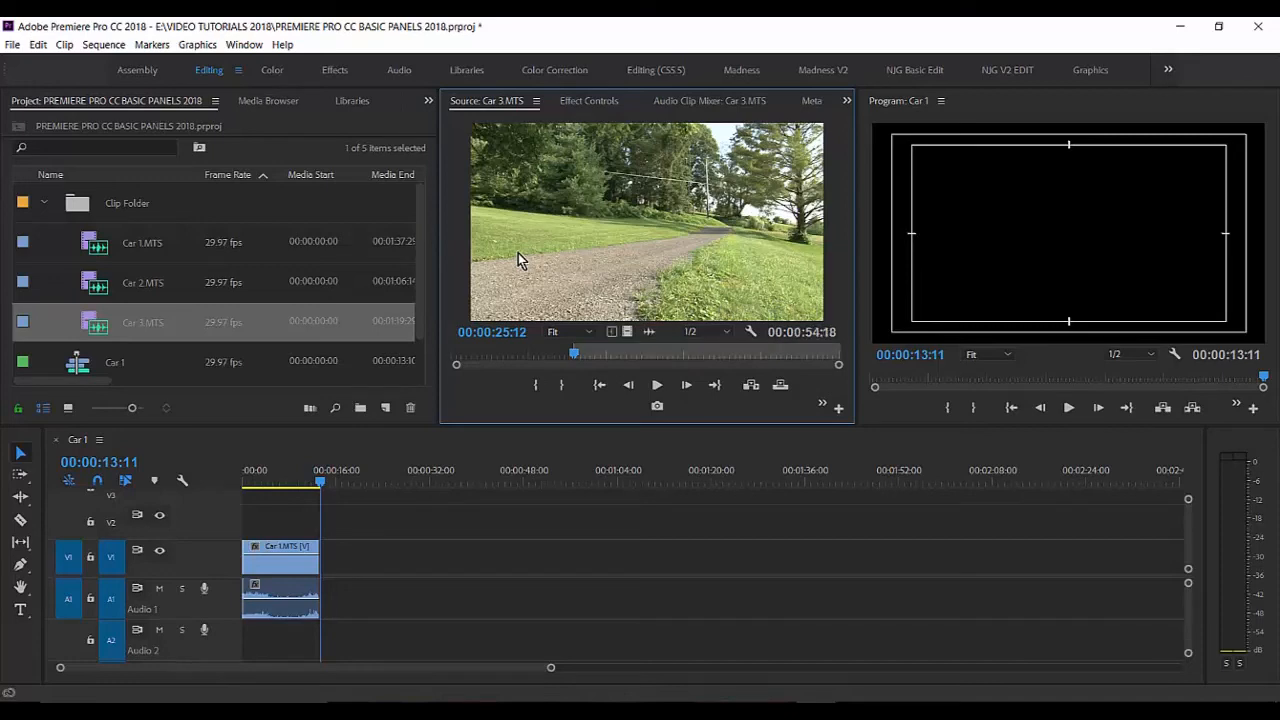
Step: Preview Car 3.MTS from its In point, shift the In point earlier, and restore it to 00:00:25:12
key(space)
key(space)
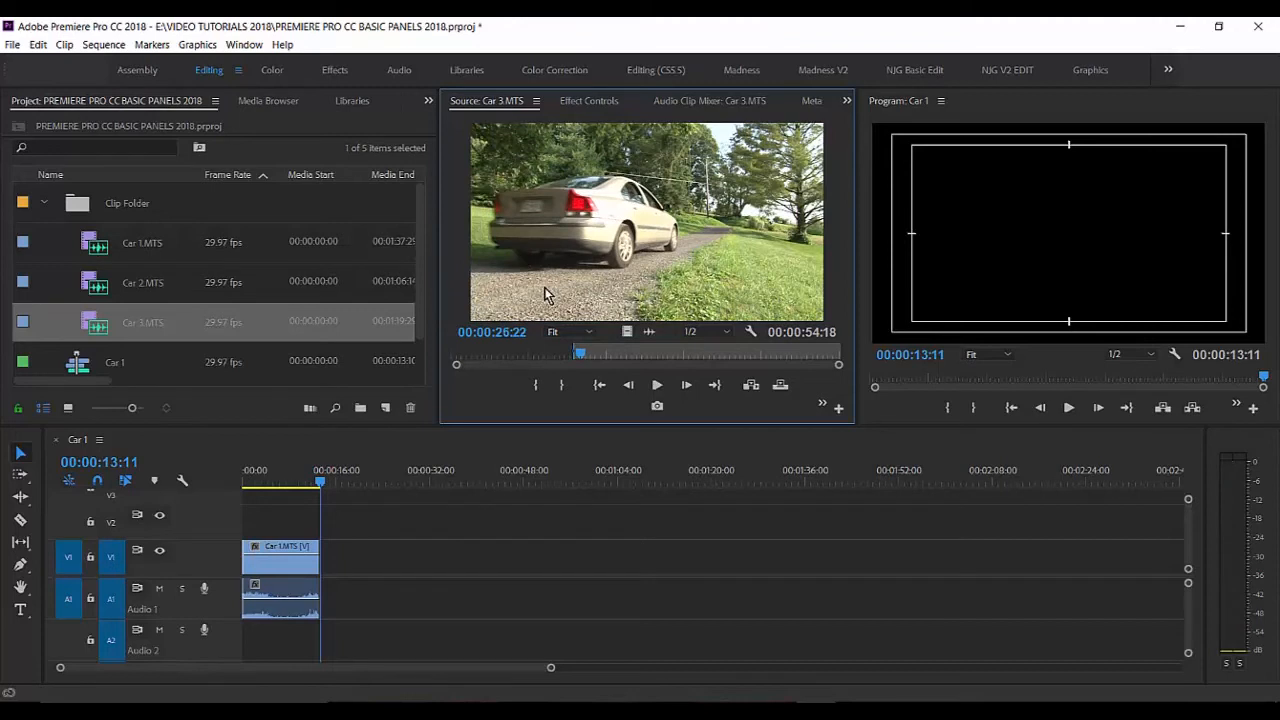
drag(577, 358, 527, 361)
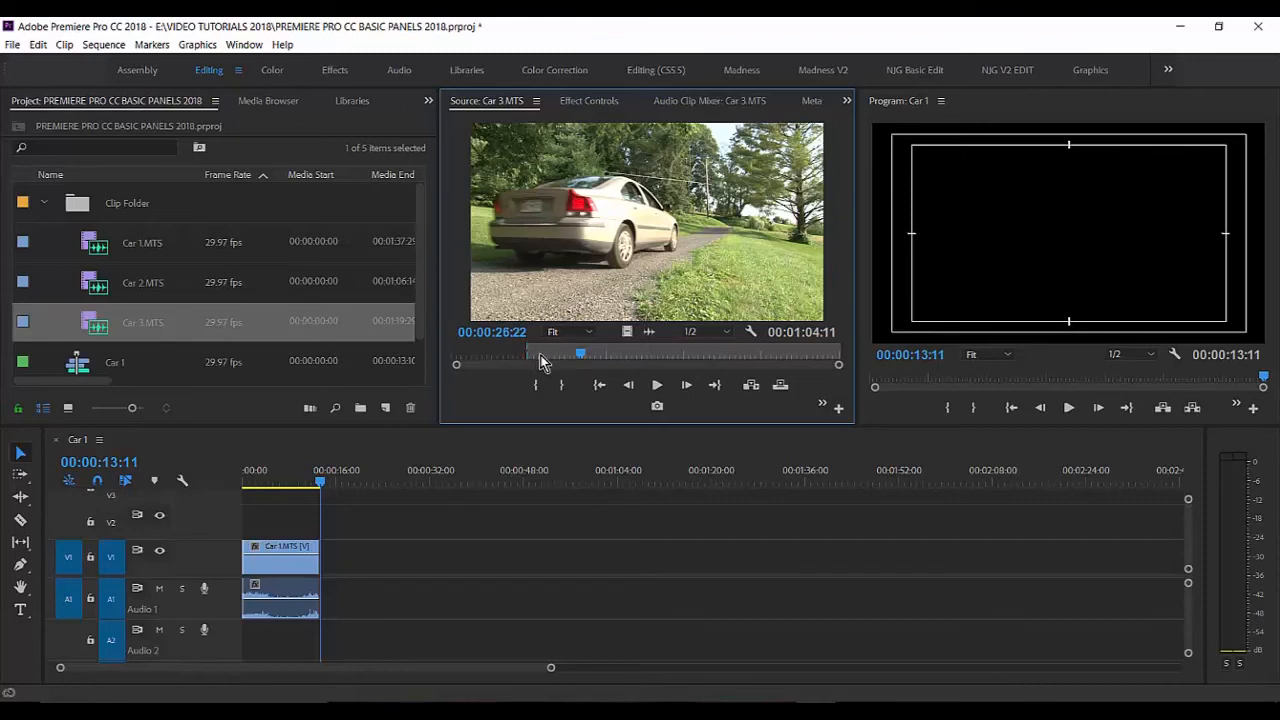
key(i)
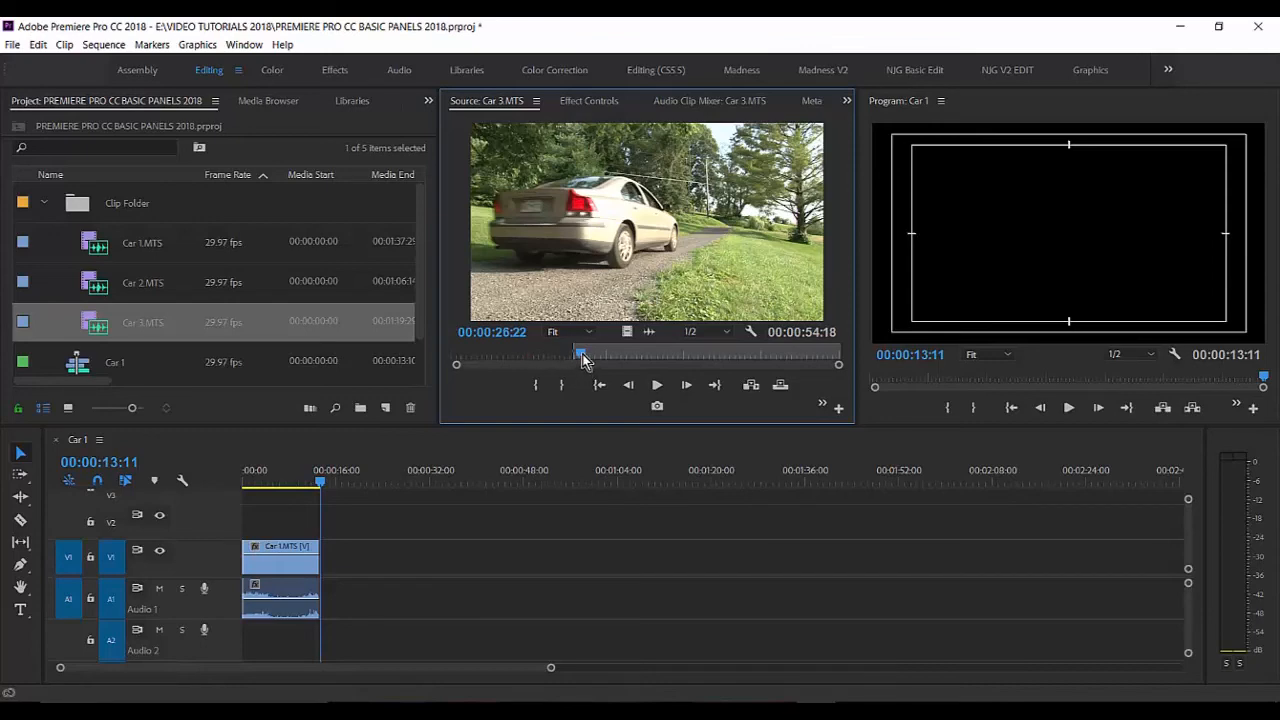
Step: Mark the Out point of Car 3.MTS at timecode 00:00:35:00 and insert the marked section after the Car 1.MTS clip
drag(581, 353, 454, 384)
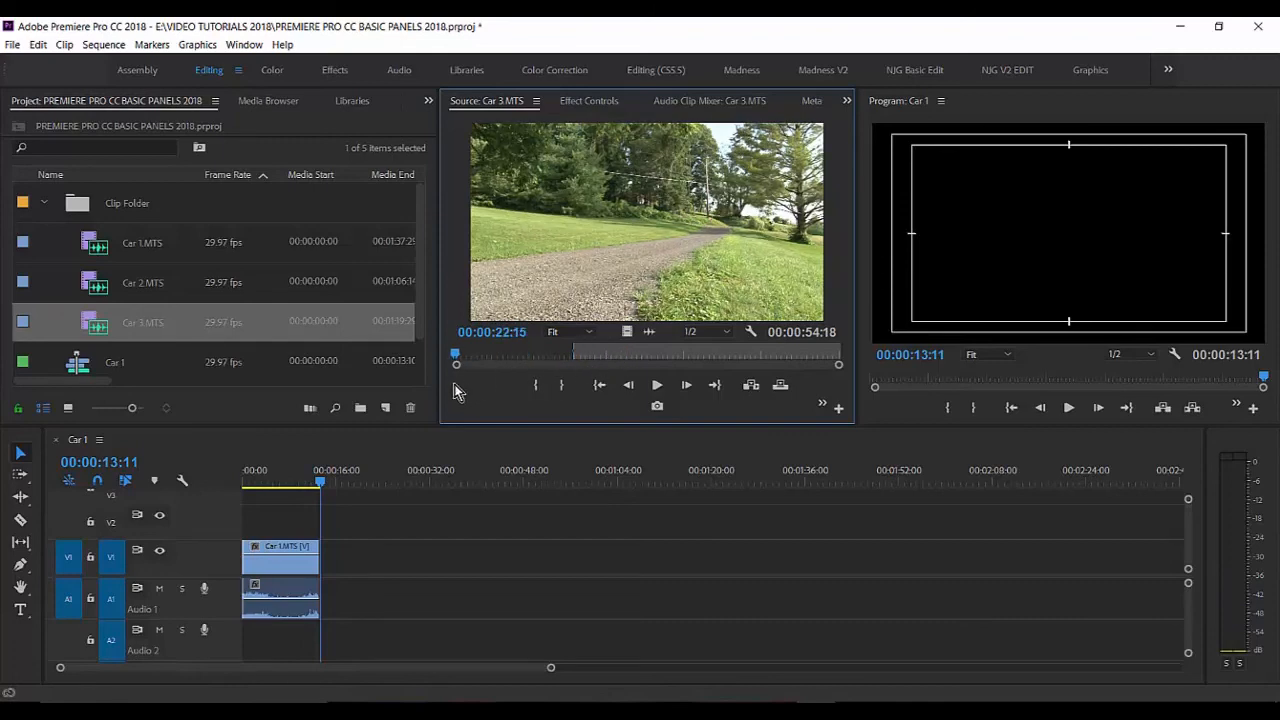
click(500, 332)
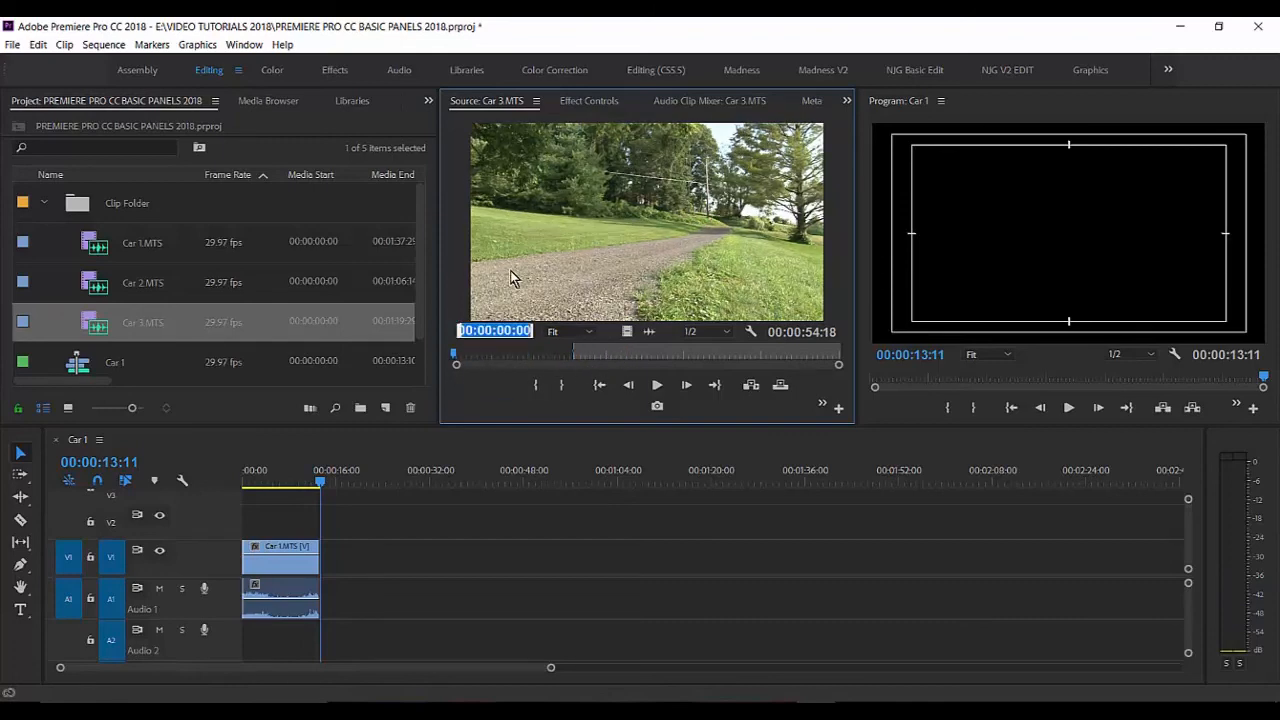
text(35)
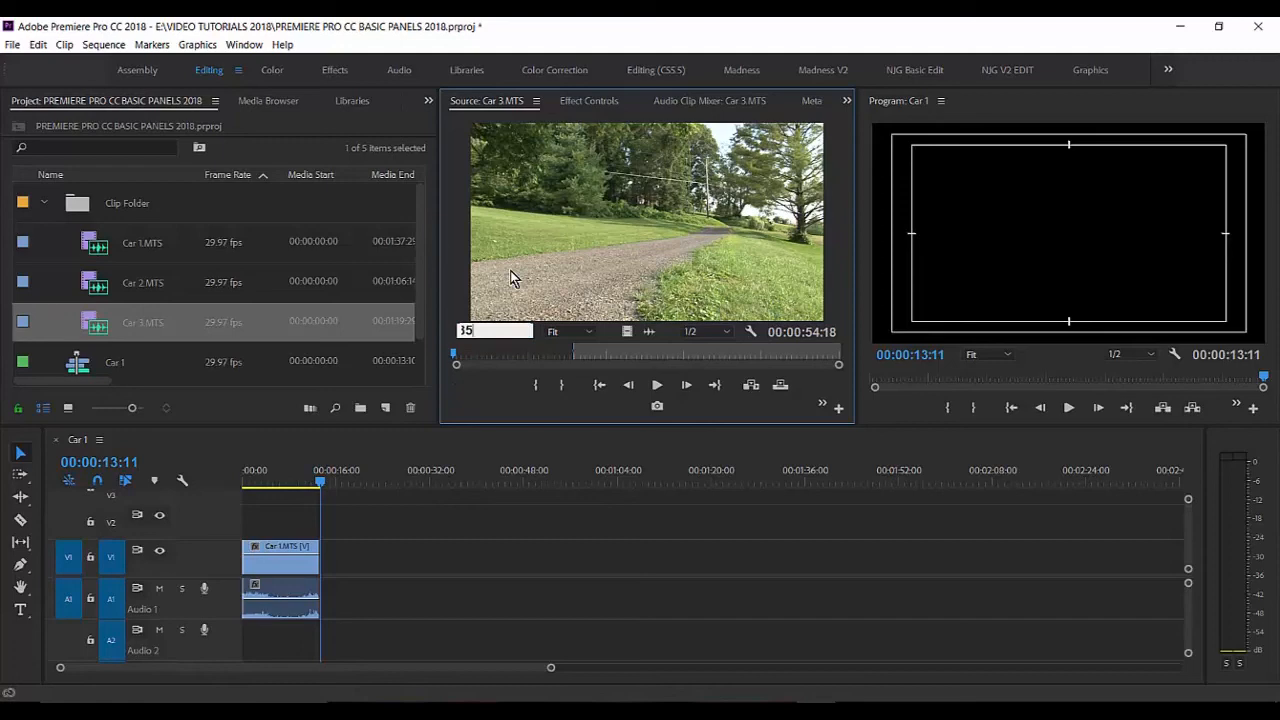
key(Return)
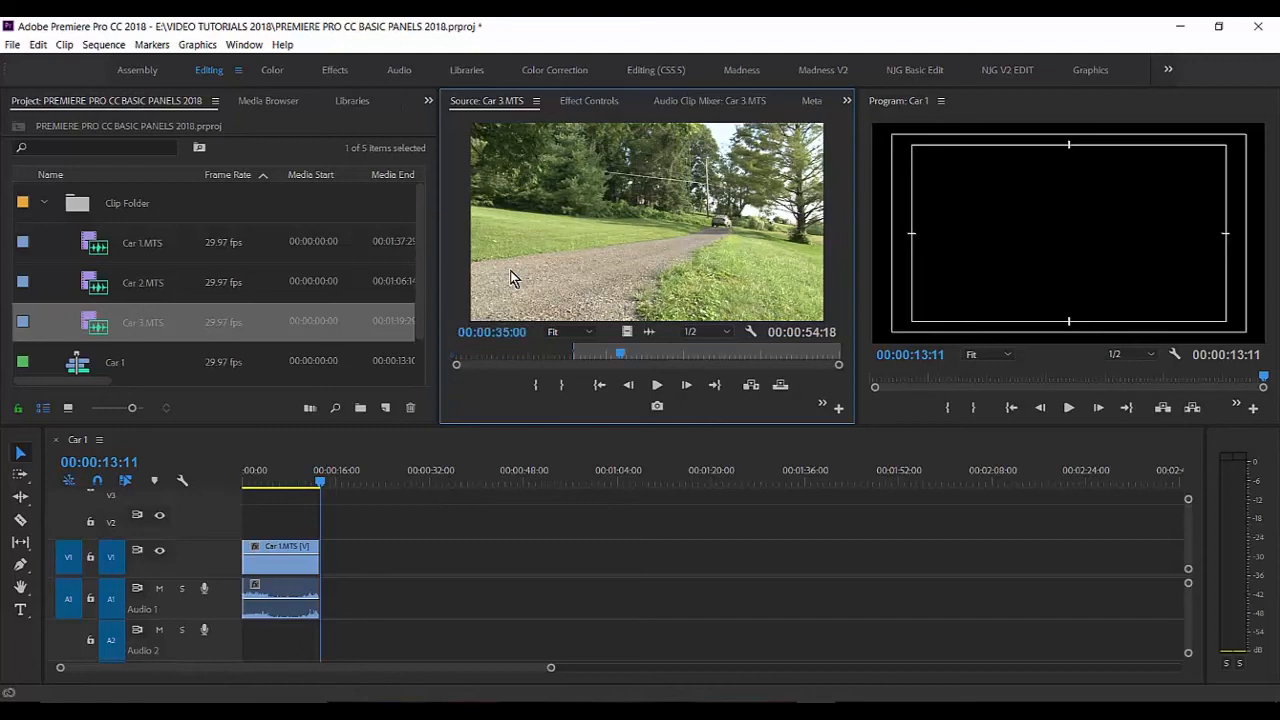
key(o)
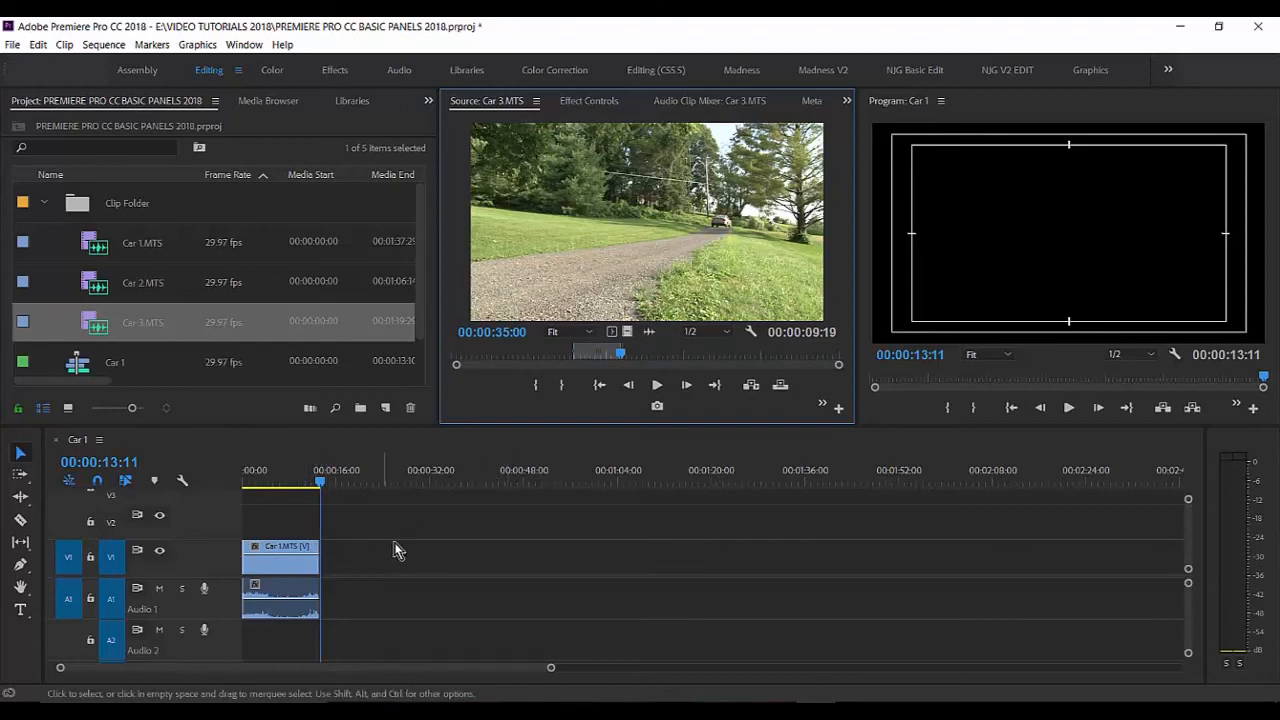
click(751, 386)
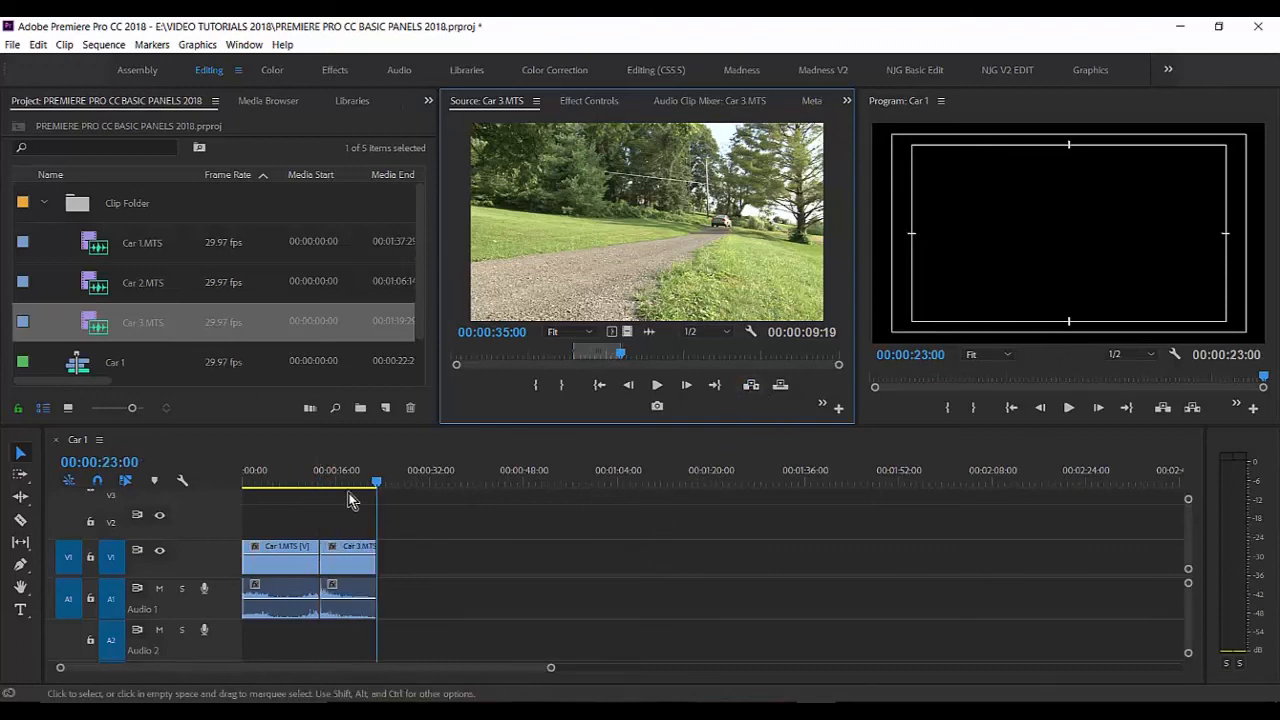
Step: Play the Car 1 sequence from its start and scrub back through the inserted Car 3.MTS clip to review the edit
drag(348, 484, 227, 498)
key(space)
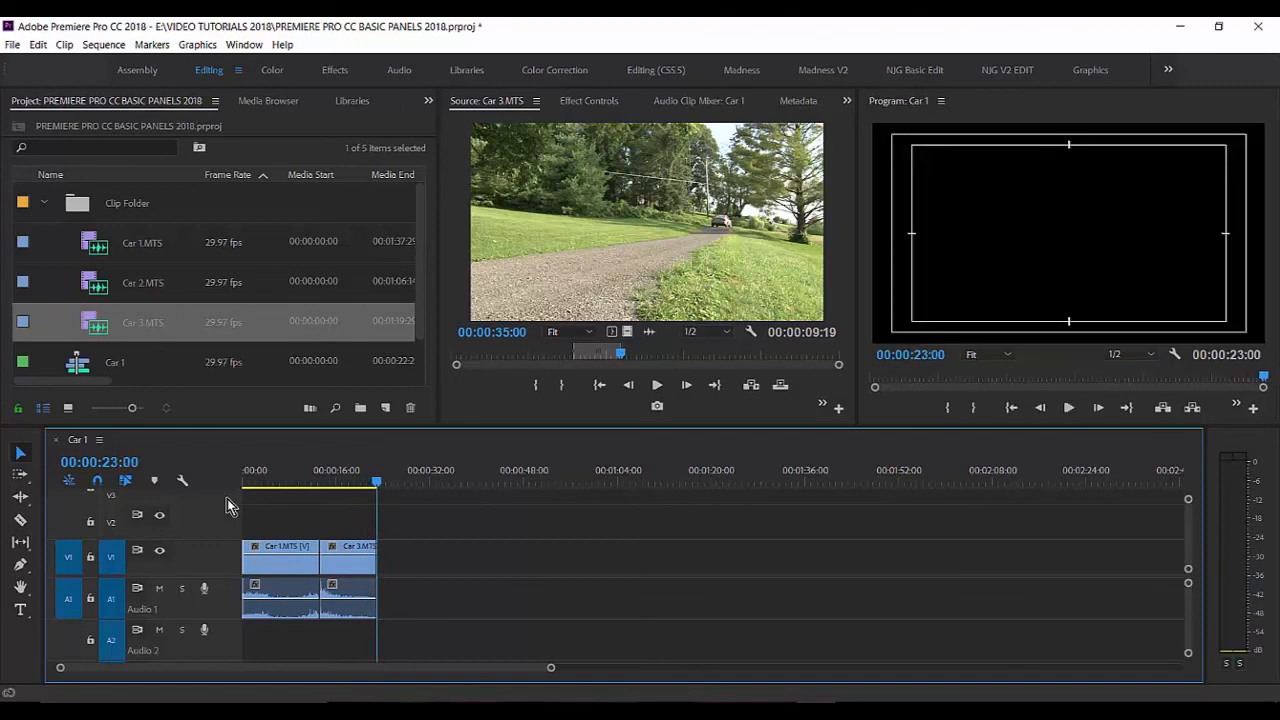
drag(376, 486, 356, 484)
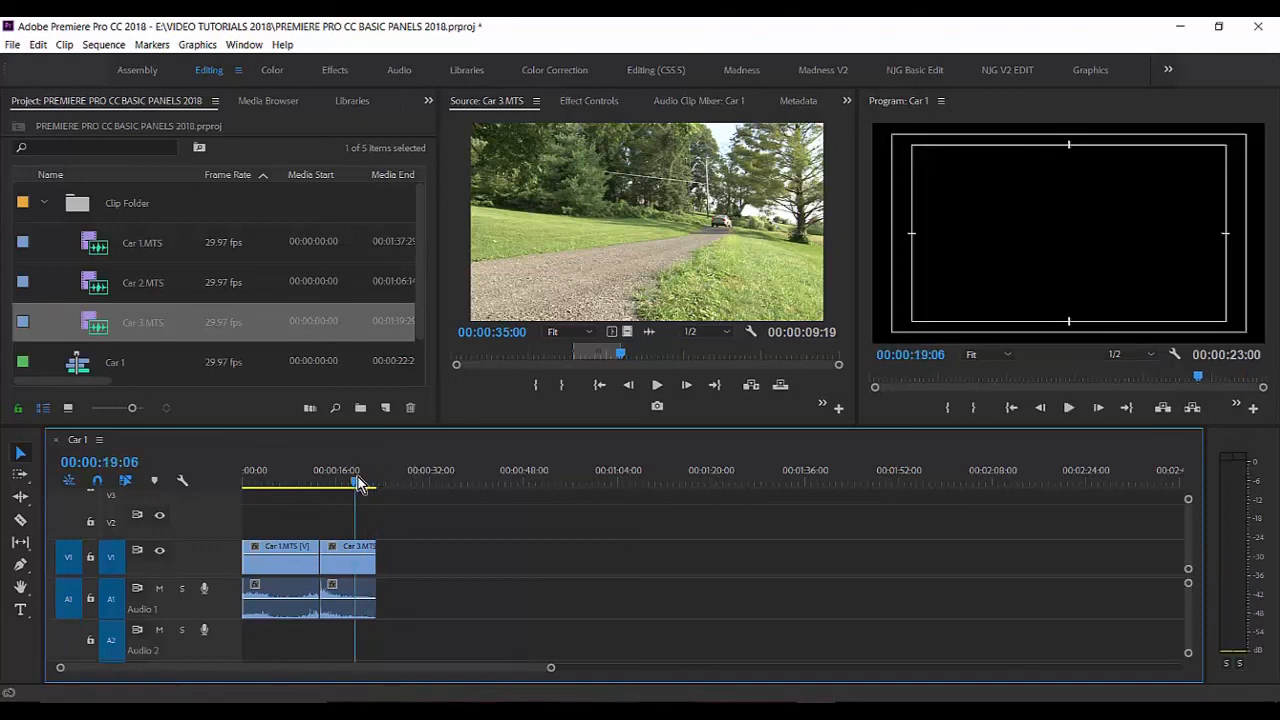